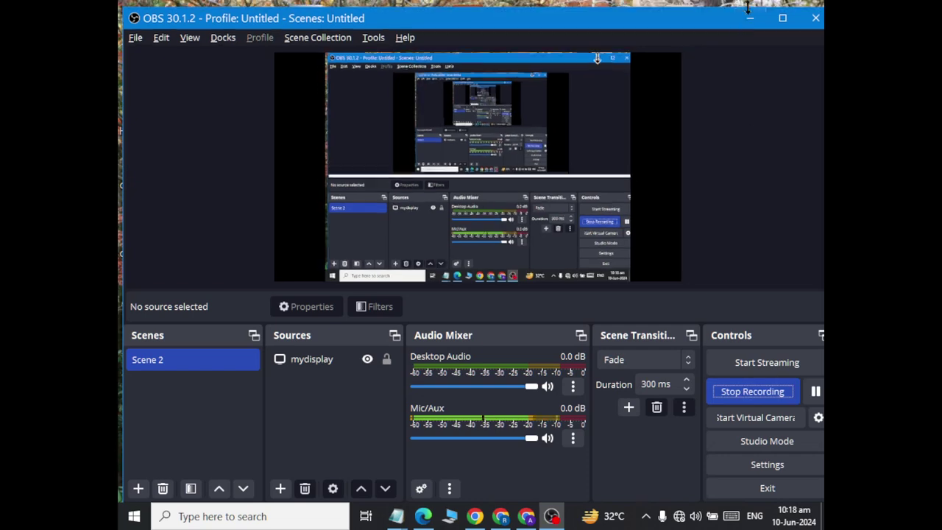
# Launch Notepad from the Run box after a misspelled 'otead' attempt fails
pyautogui.press('super+d')
pyautogui.press('super+r')
pyautogui.write('otead')
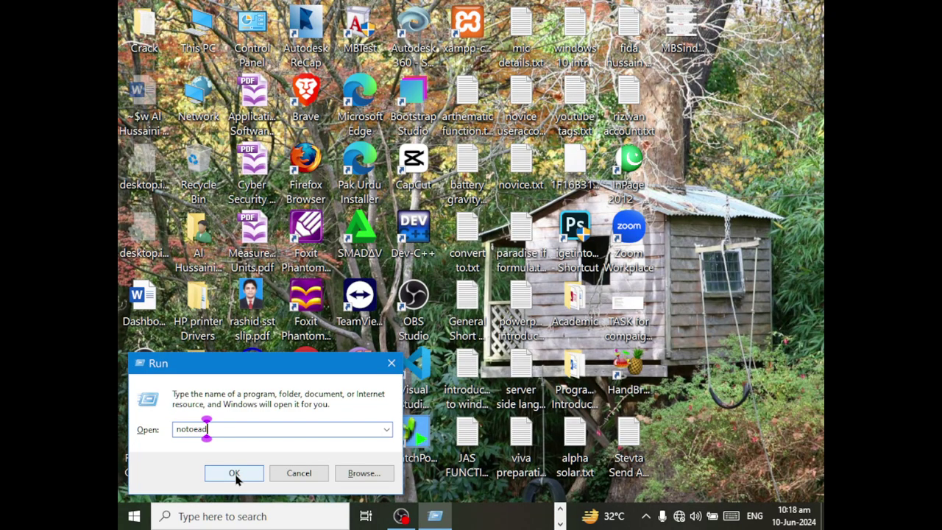
pyautogui.click(236, 475)
pyautogui.press('Return')
pyautogui.write('notepad')
pyautogui.click(234, 474)
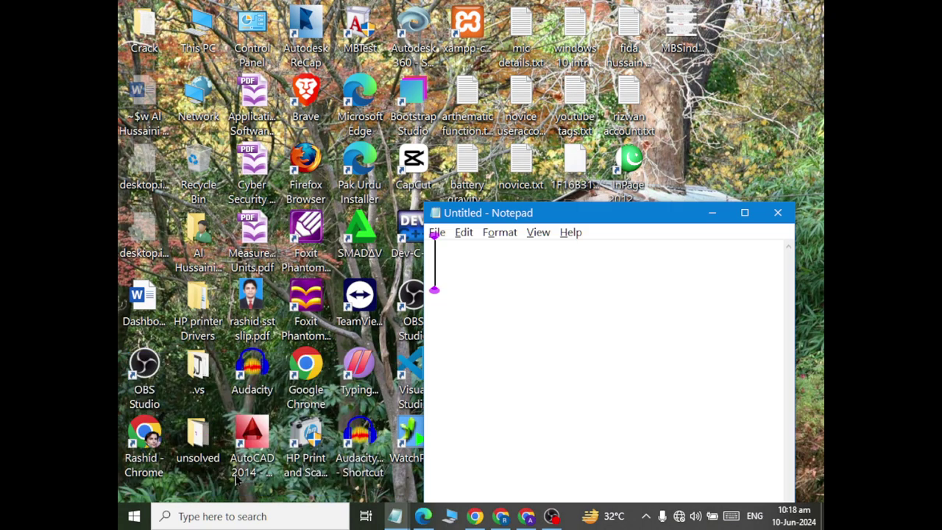
# Type the title 'How to Type urdu in MS WORD or Windows..' in maximized Notepad
pyautogui.write('How to Type u')
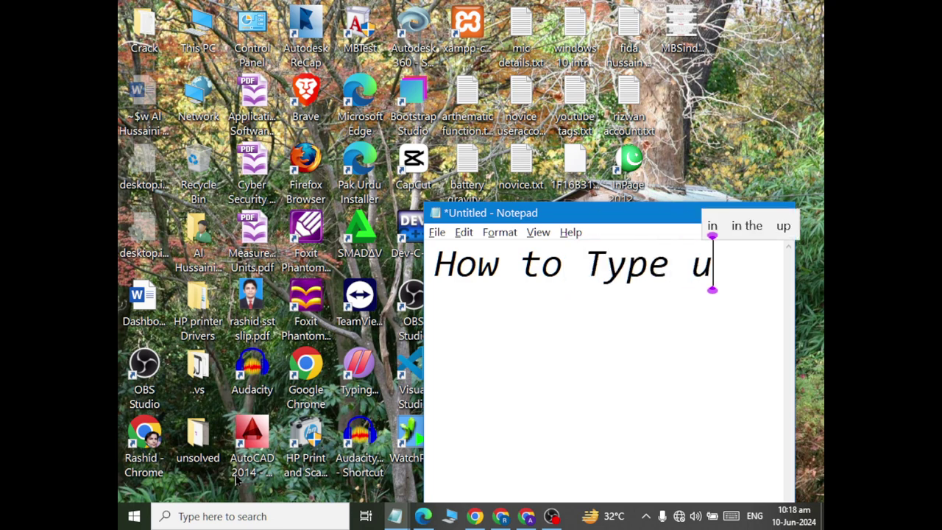
pyautogui.write('rdu in ')
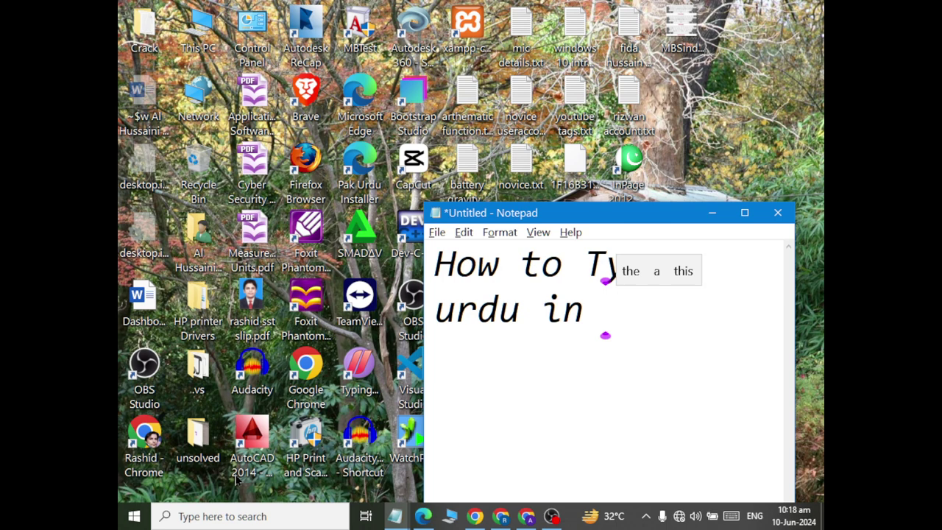
pyautogui.write('MS WORD')
pyautogui.press('super+Up')
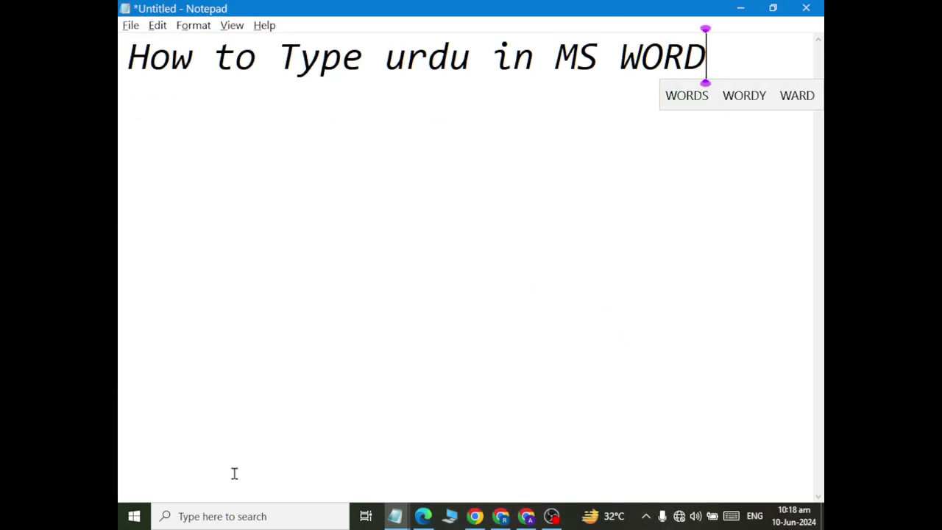
pyautogui.write(' or Windows')
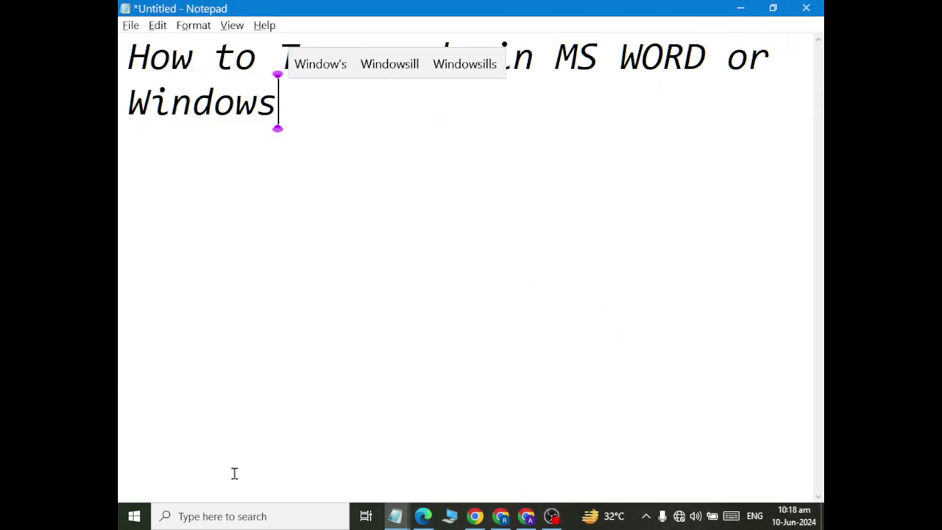
pyautogui.write('..')
pyautogui.press('Return')
pyautogui.press('Return')
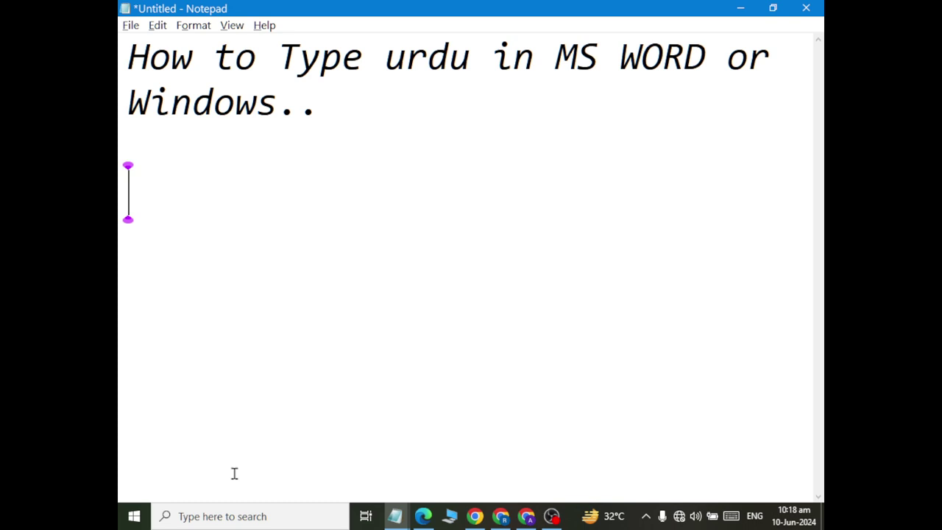
# Add the lines 'Urdu Fornts Instraller' and 'Pak urdu Installer' below the title
pyautogui.press('Return')
pyautogui.press('Return')
pyautogui.write('Urdu Fornts I')
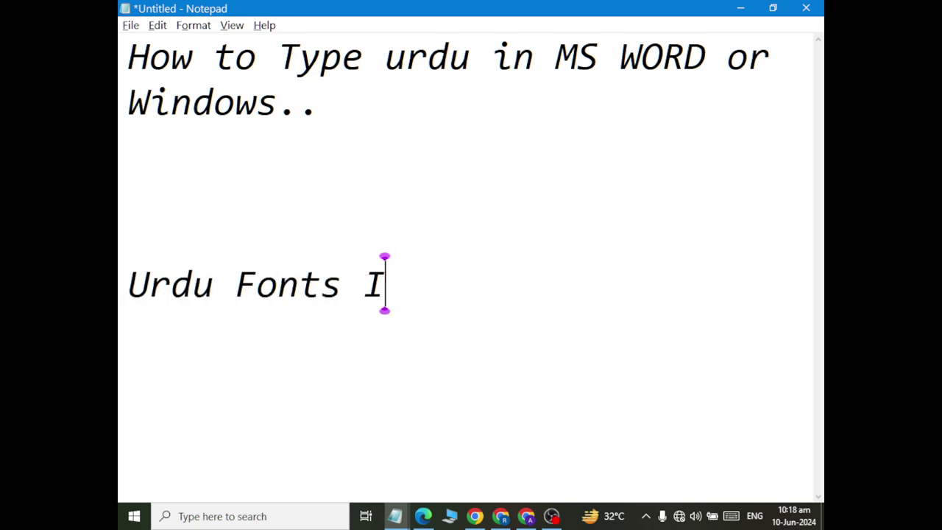
pyautogui.write('nstraller')
pyautogui.press('Return')
pyautogui.write('Pak ur')
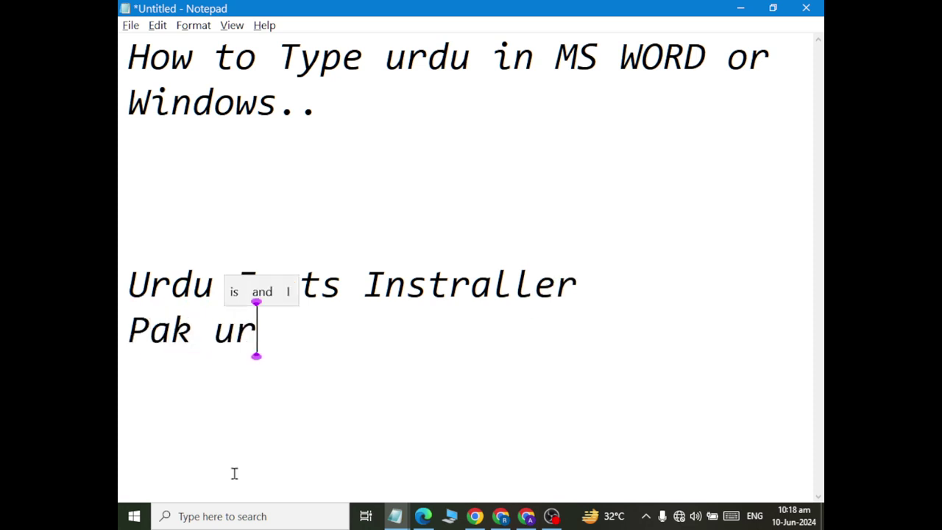
pyautogui.write('du Installer')
pyautogui.press('Return')
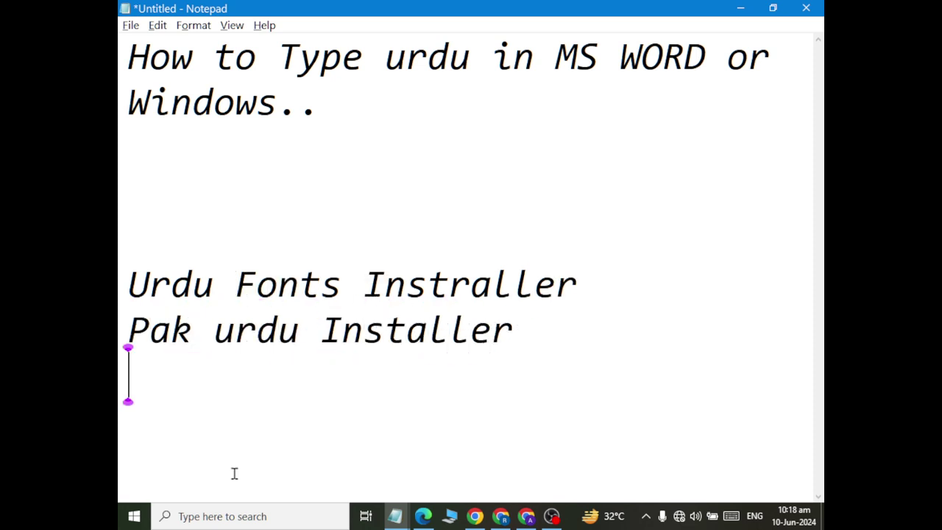
# Try loading google.com in a new Chrome tab and check the Wi-Fi status
pyautogui.click(474, 516)
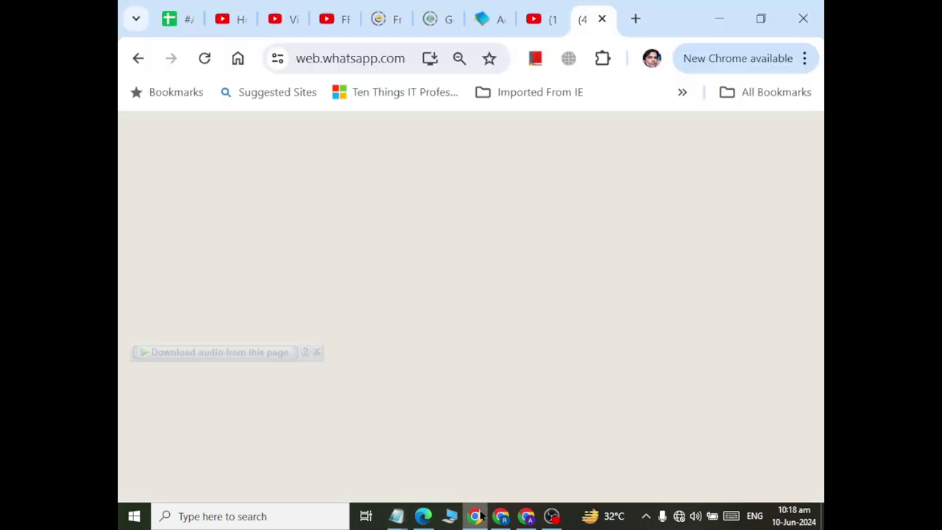
pyautogui.click(636, 18)
pyautogui.write('google.c')
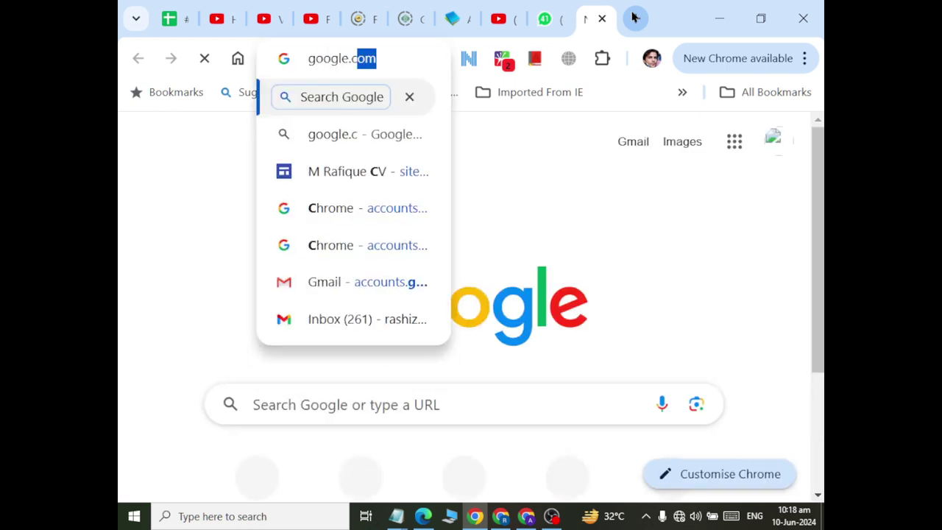
pyautogui.press('Return')
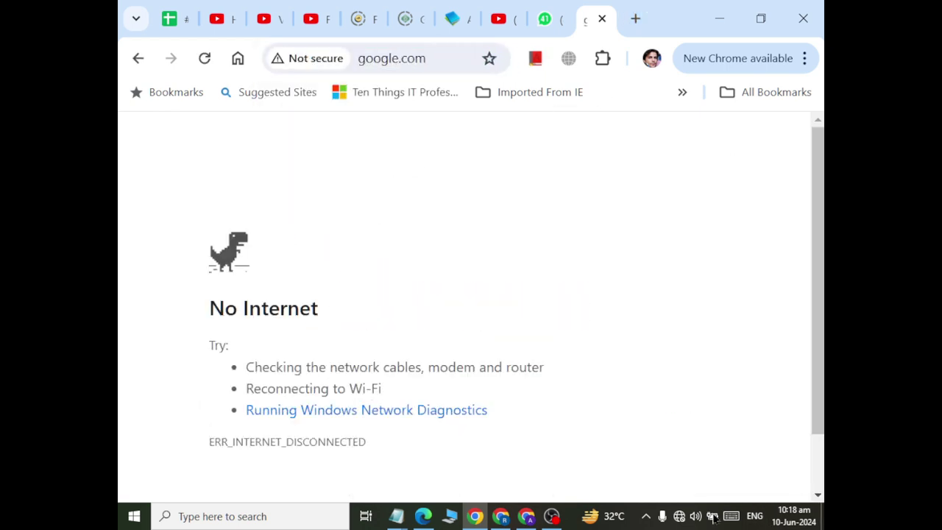
pyautogui.click(678, 518)
pyautogui.click(393, 157)
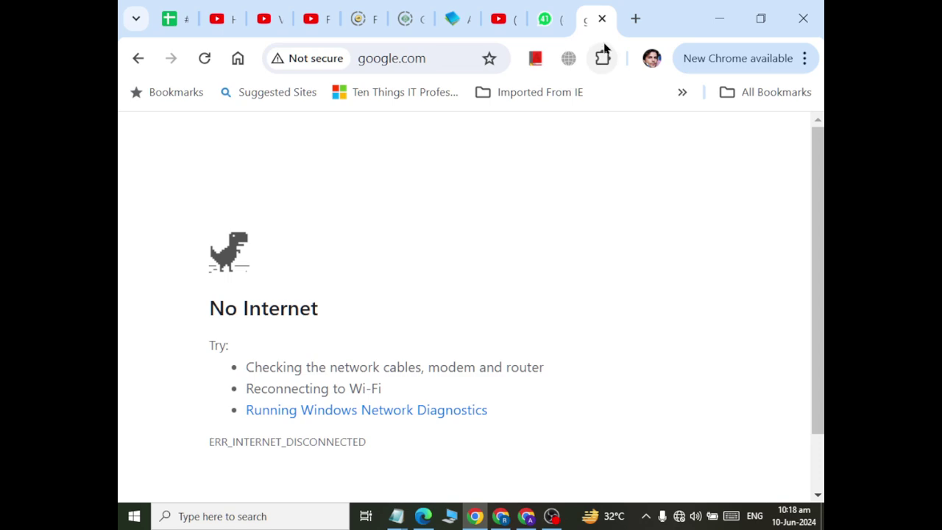
# Close the google.com tab, minimize Chrome and Notepad, and bring up the Start menu
pyautogui.click(605, 20)
pyautogui.click(721, 18)
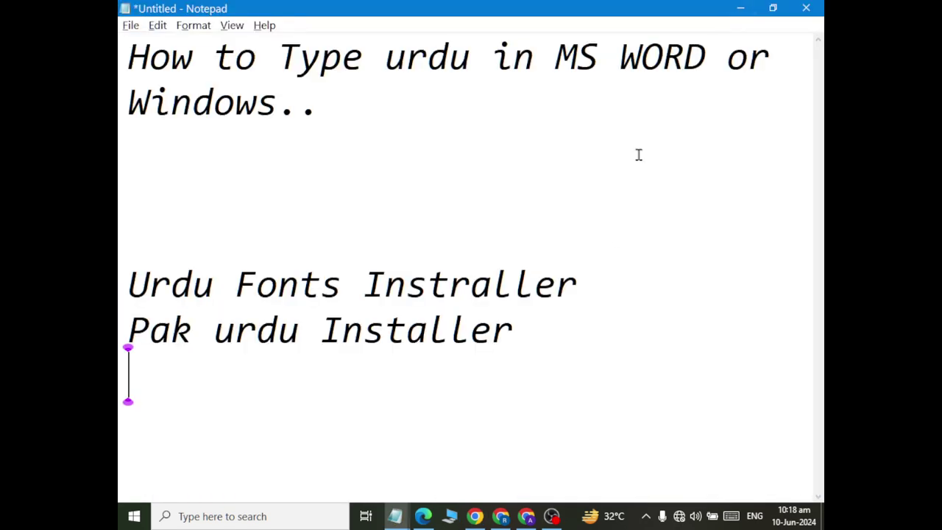
pyautogui.click(742, 7)
pyautogui.click(134, 516)
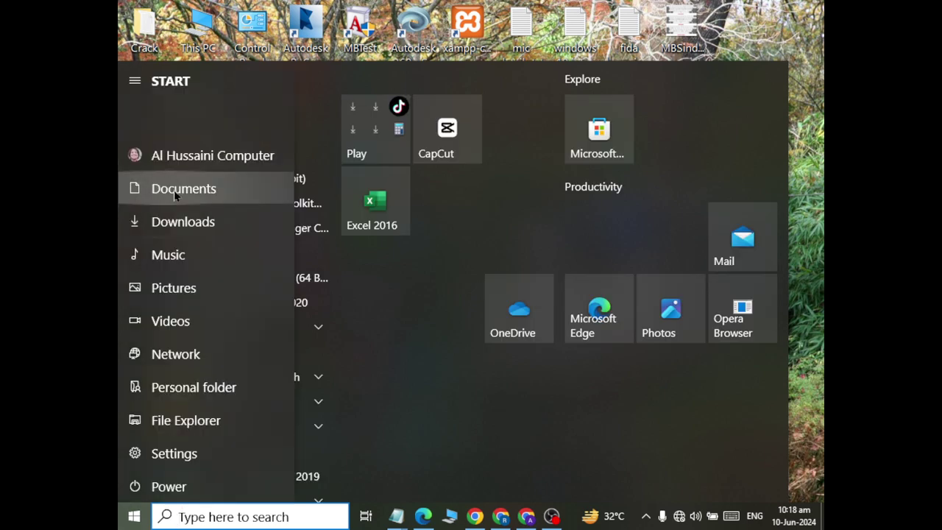
# Browse from Documents to the USB data folder on Local Disk (D:)
pyautogui.click(170, 186)
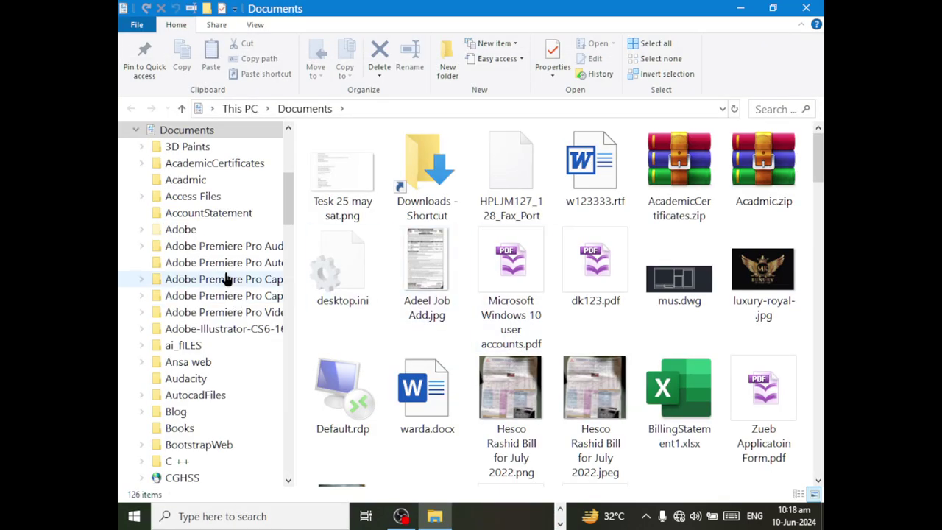
pyautogui.click(136, 130)
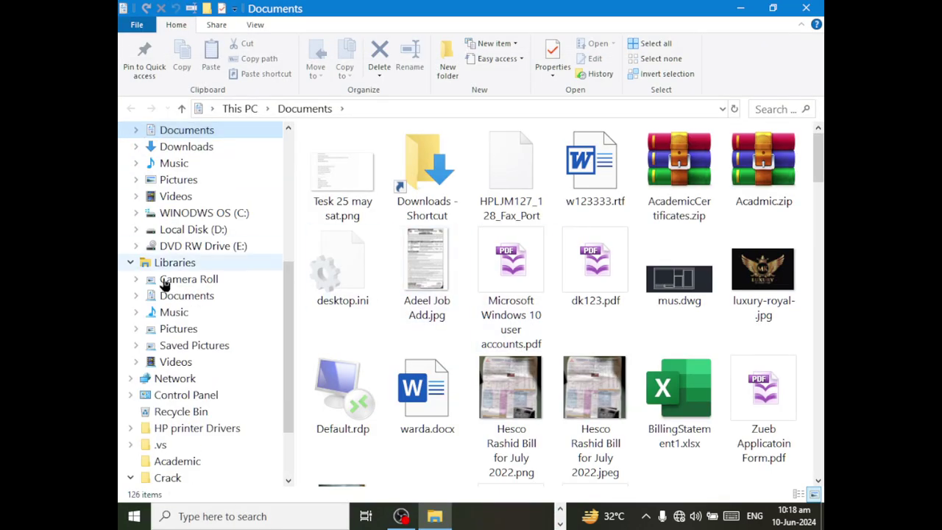
pyautogui.click(193, 229)
pyautogui.click(487, 216)
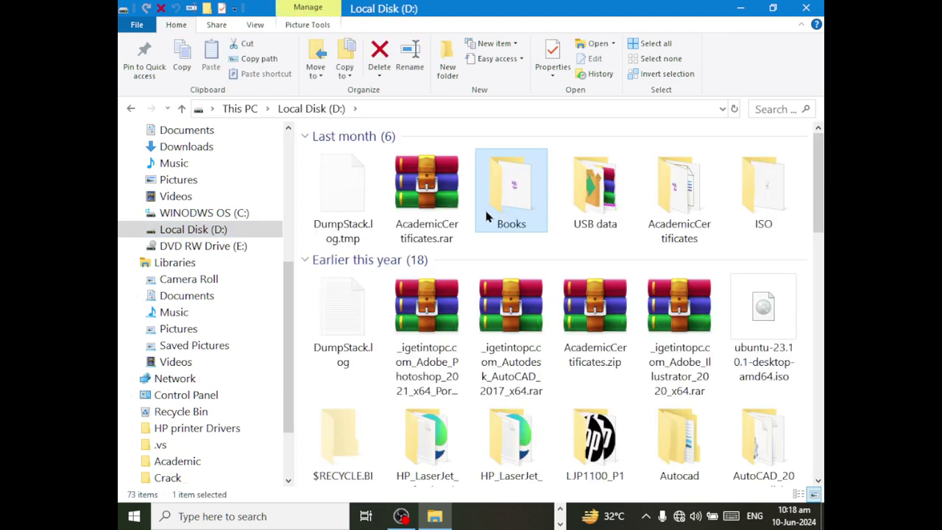
pyautogui.press('Right')
pyautogui.press('Return')
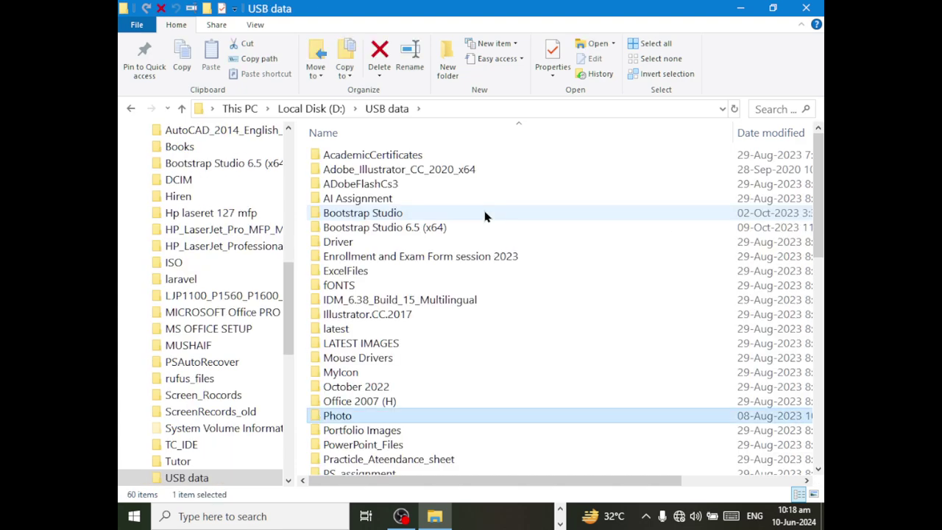
# Find pak-urdu-installer.zip, inspect the archive, close it and show the desktop
pyautogui.press('p')
pyautogui.press('o')
pyautogui.press('w')
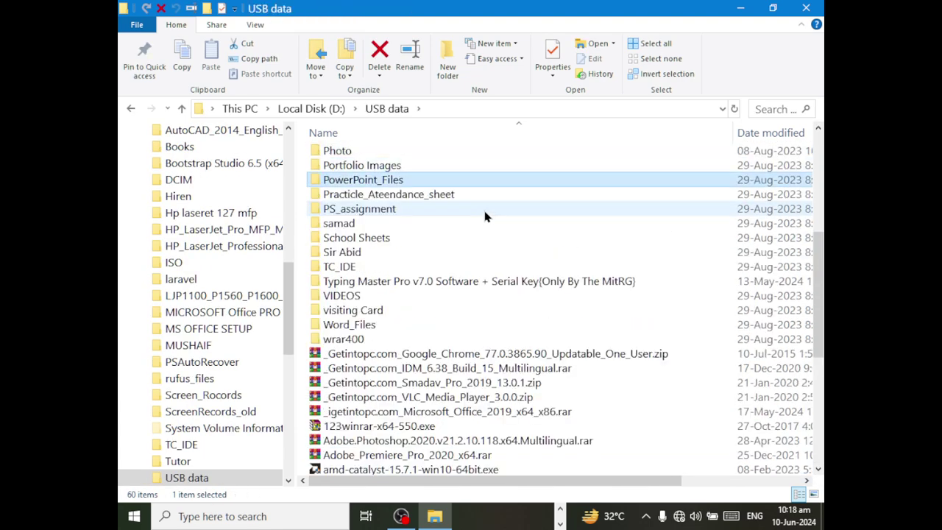
pyautogui.press('p')
pyautogui.press('p')
pyautogui.press('p')
pyautogui.press('p')
pyautogui.press('p')
pyautogui.press('p')
pyautogui.press('p')
pyautogui.press('p')
pyautogui.press('p')
pyautogui.press('p')
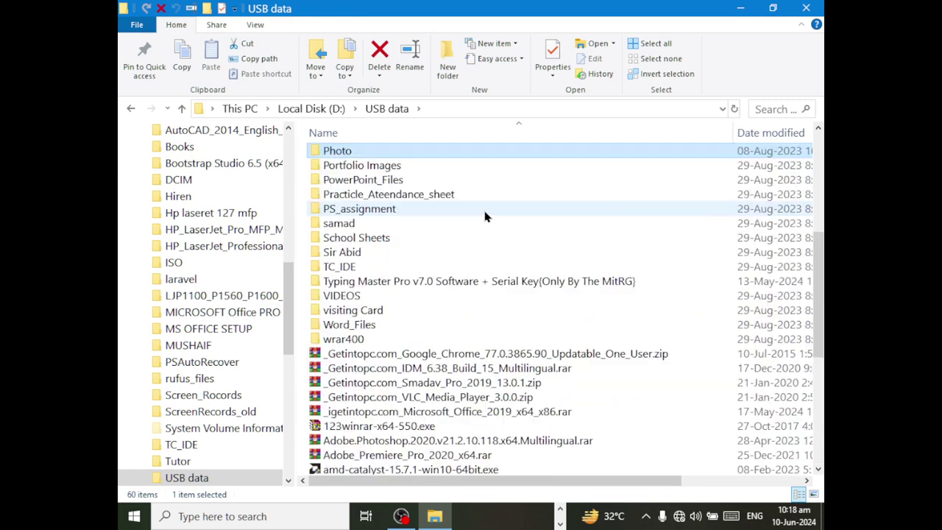
pyautogui.press('p')
pyautogui.press('p')
pyautogui.press('p')
pyautogui.press('p')
pyautogui.press('p')
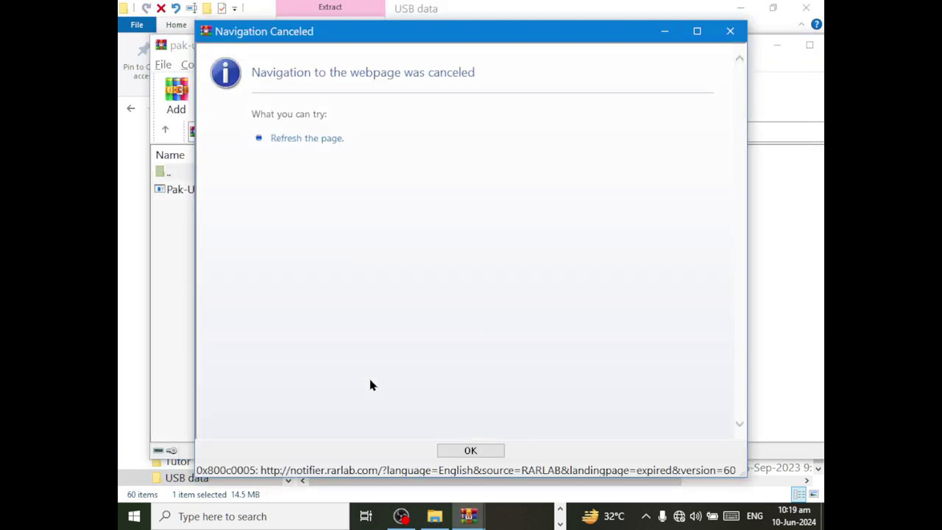
pyautogui.press('Escape')
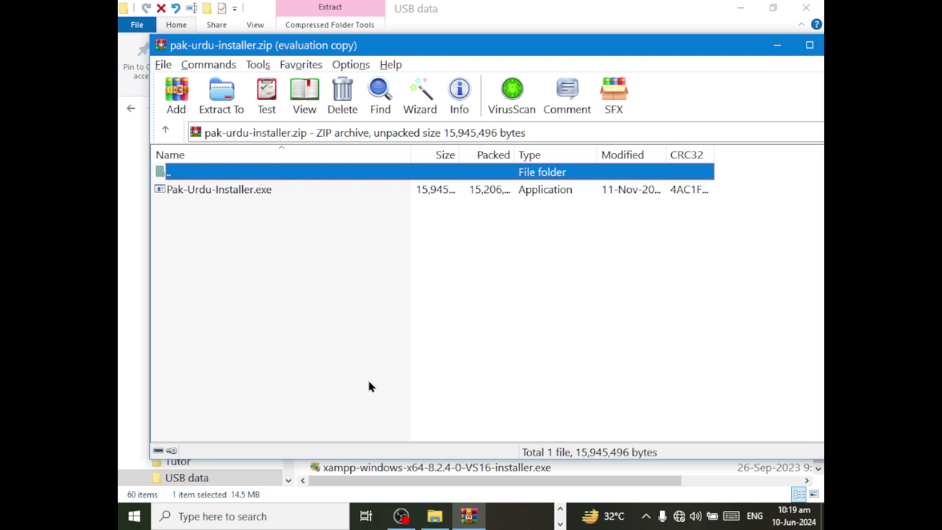
pyautogui.press('Escape')
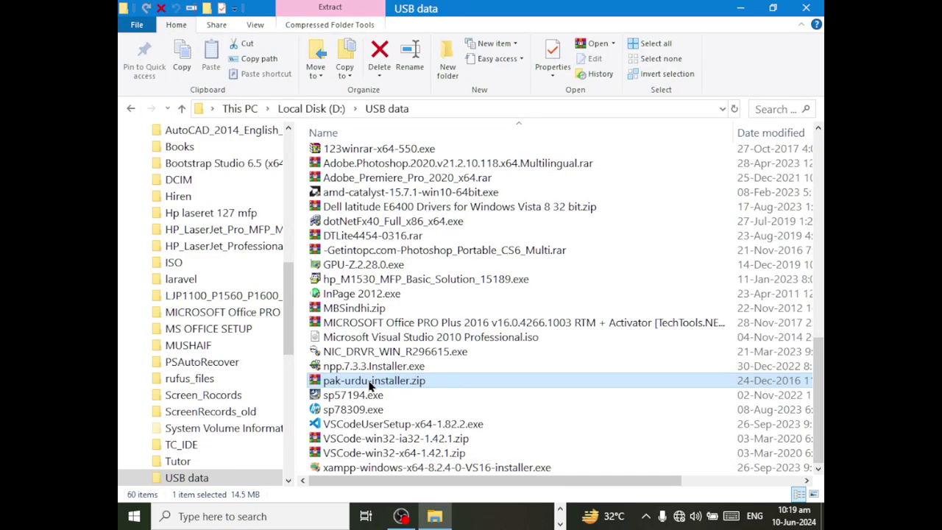
pyautogui.press('super+d')
pyautogui.rightClick(826, 94)
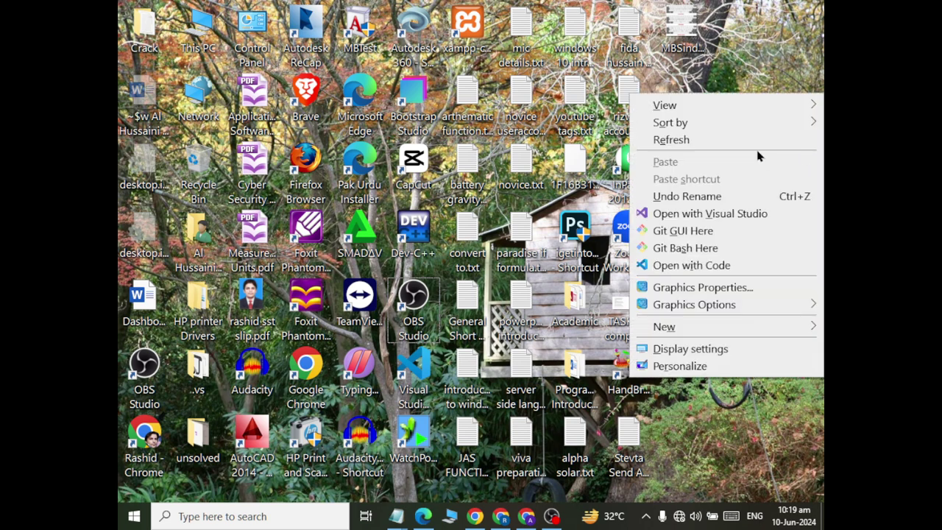
pyautogui.click(758, 140)
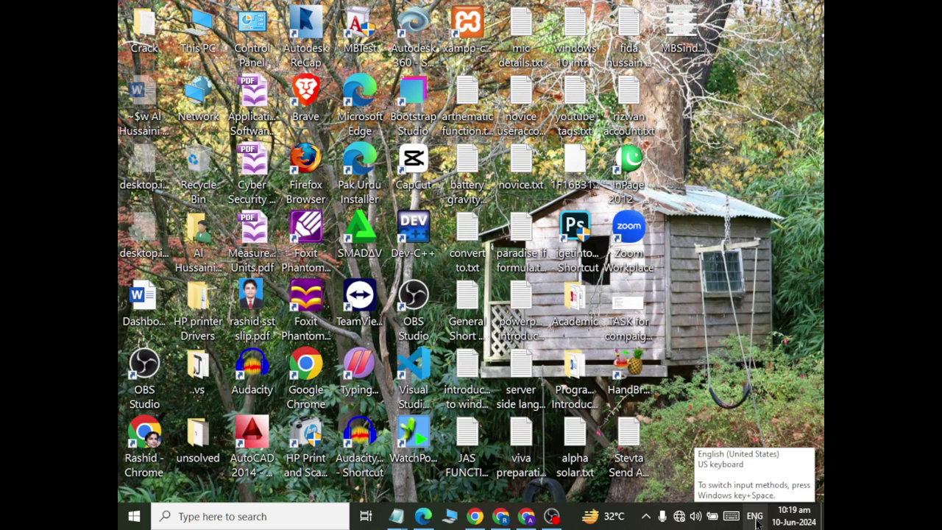
pyautogui.click(754, 516)
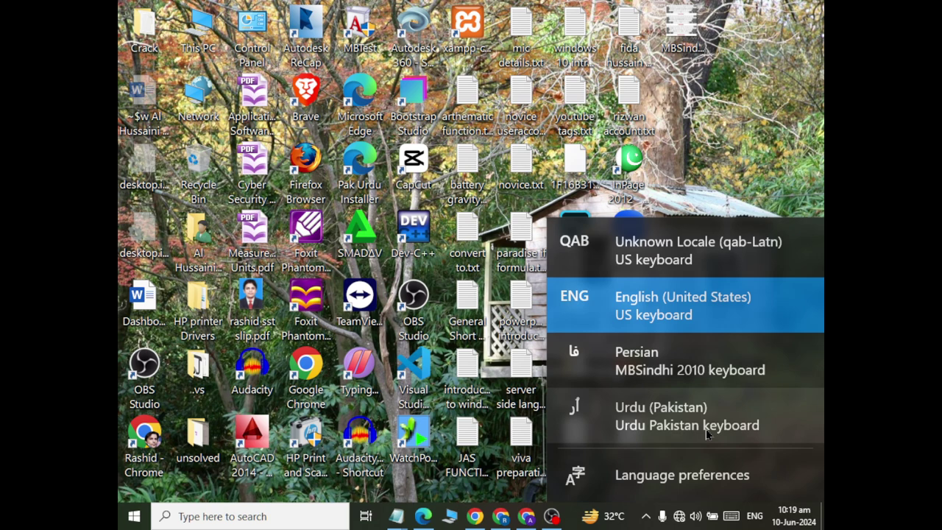
pyautogui.click(748, 104)
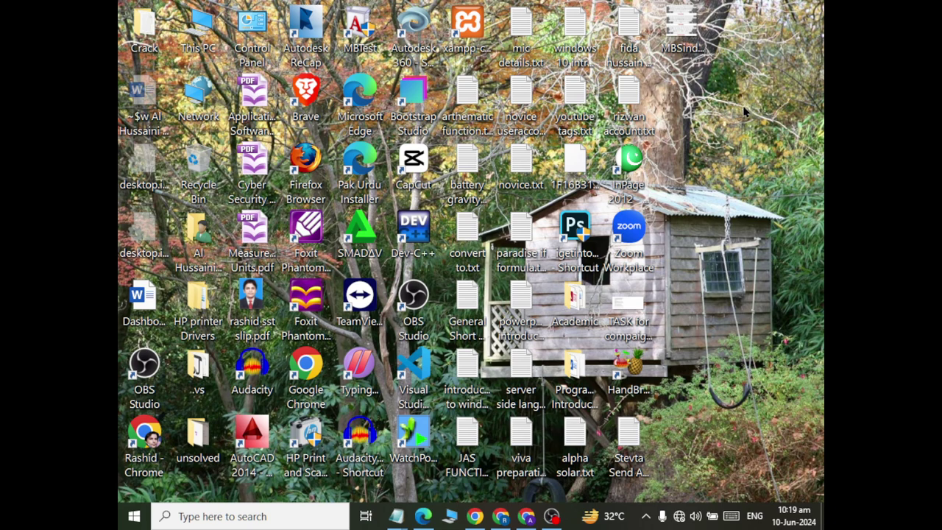
pyautogui.press('p')
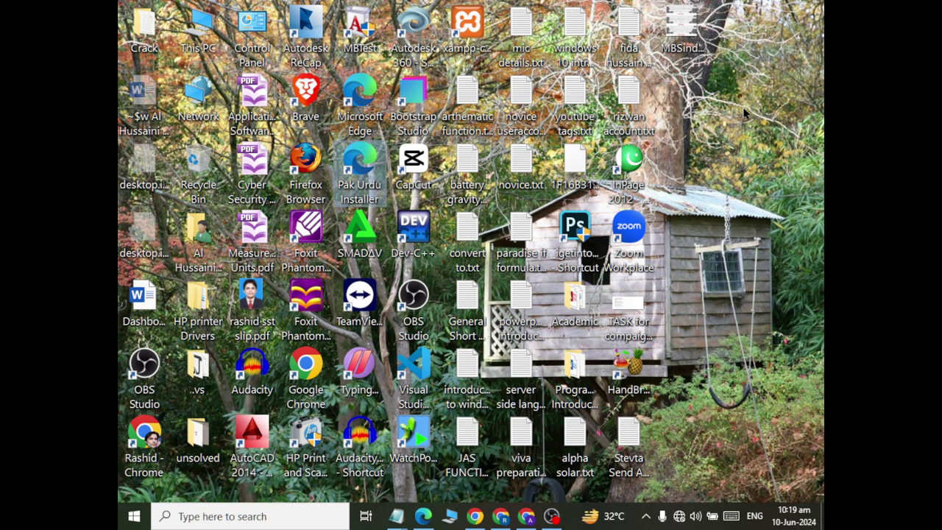
# Open the Pak Urdu Installer and its Urdu keyboard layout page
pyautogui.doubleClick(355, 190)
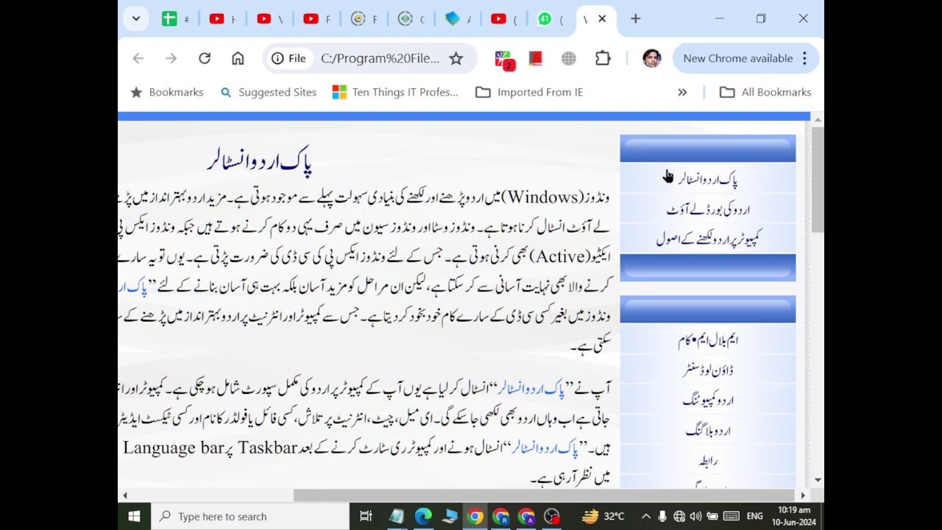
pyautogui.click(754, 216)
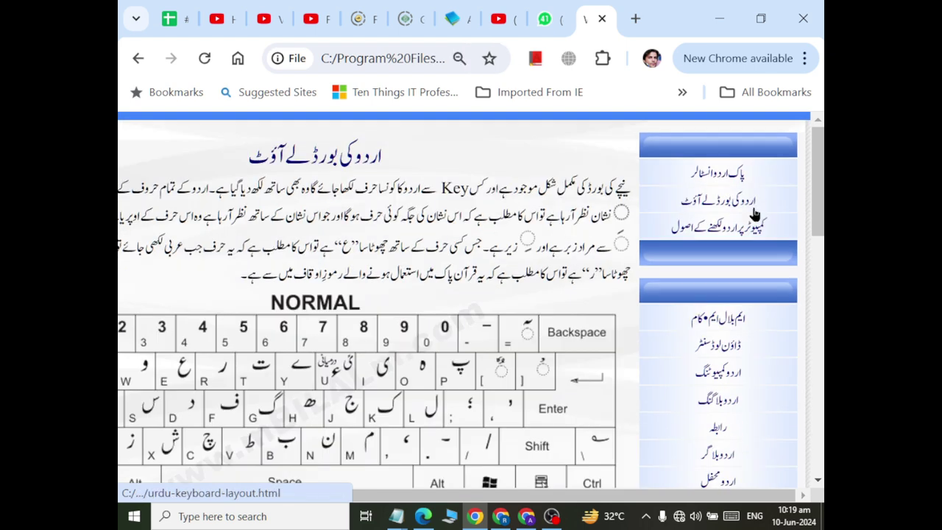
pyautogui.moveTo(638, 495); pyautogui.dragTo(531, 496)
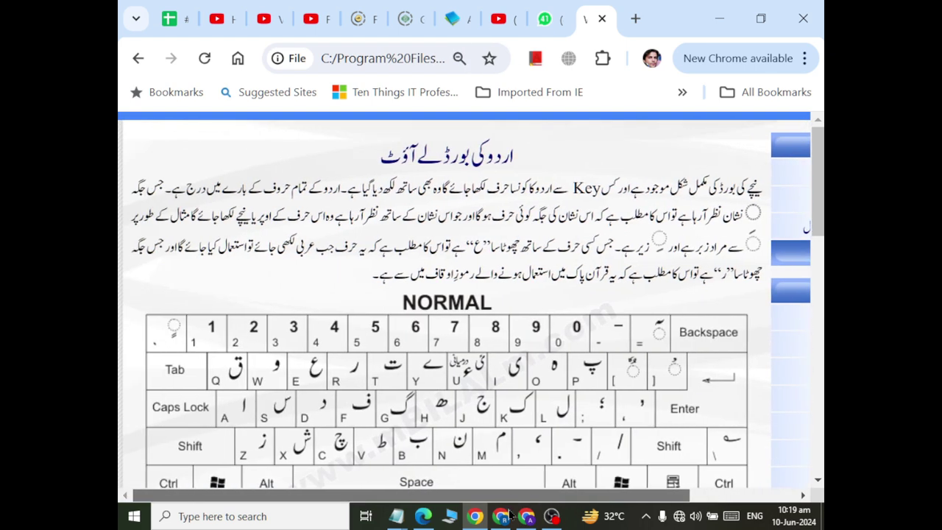
# Scroll through the NORMAL, SHIFT, ALTGr and ALTGr + SHIFT keyboard charts
pyautogui.scroll(-1, 456, 275)
pyautogui.scroll(-1, 458, 280)
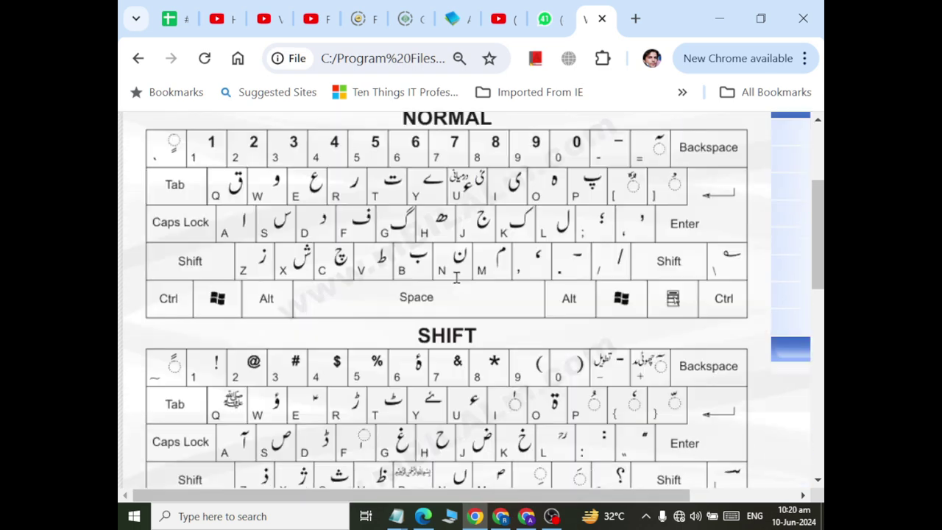
pyautogui.scroll(1, 460, 284)
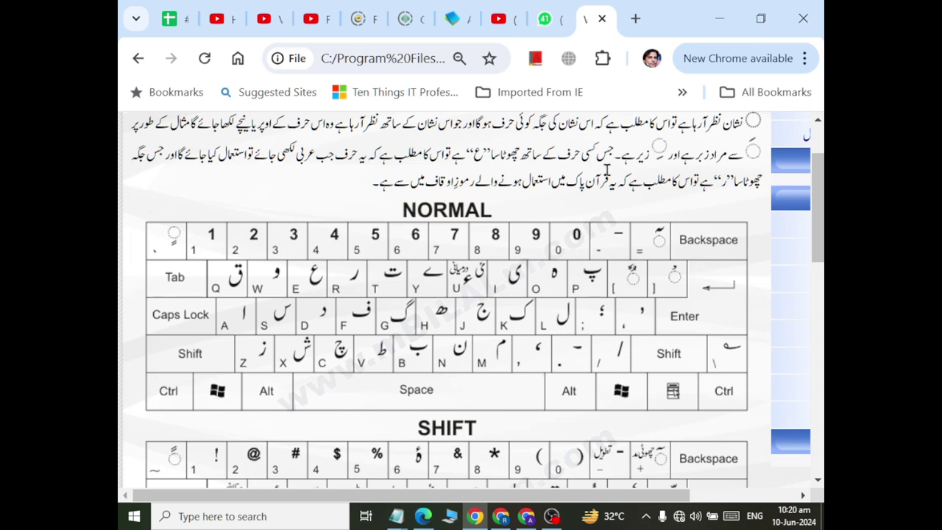
pyautogui.scroll(-1, 726, 220)
pyautogui.scroll(-1, 724, 226)
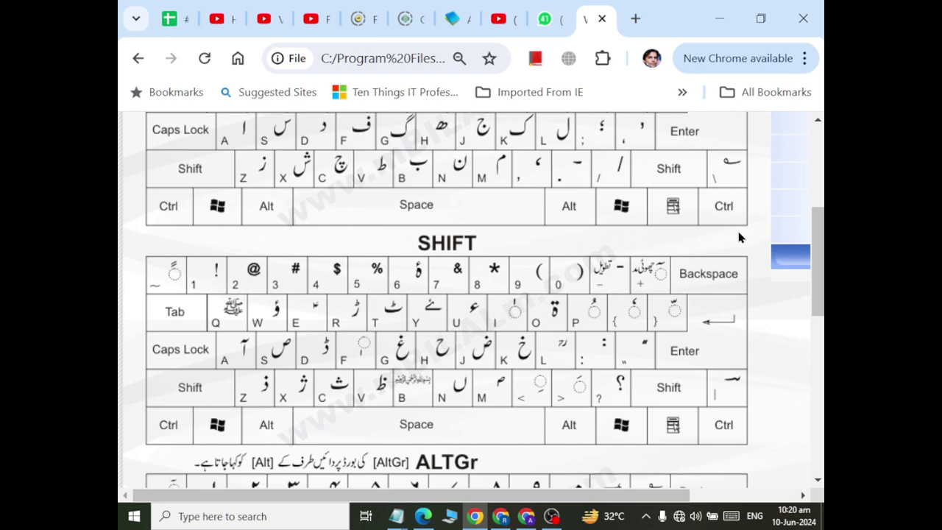
pyautogui.scroll(-1, 738, 237)
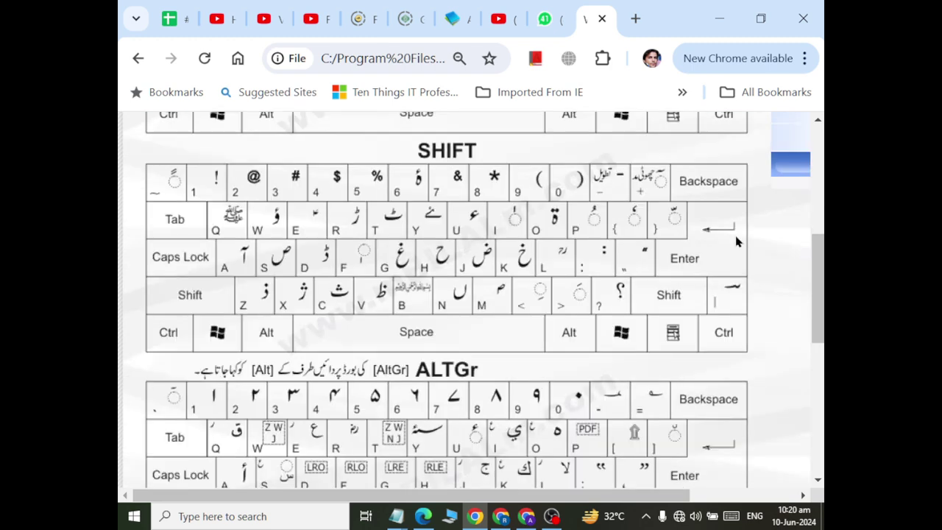
pyautogui.scroll(-2, 736, 237)
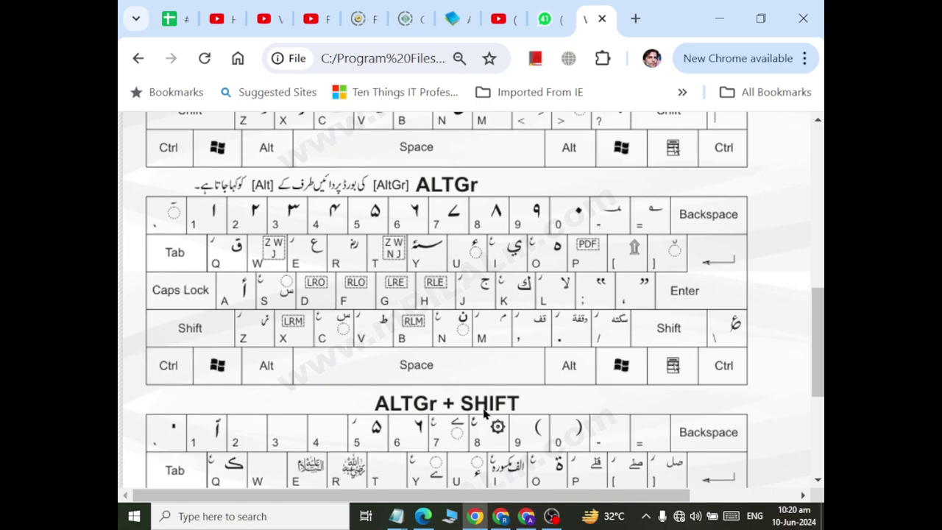
pyautogui.scroll(-2, 500, 400)
pyautogui.scroll(2, 501, 400)
pyautogui.scroll(3, 501, 399)
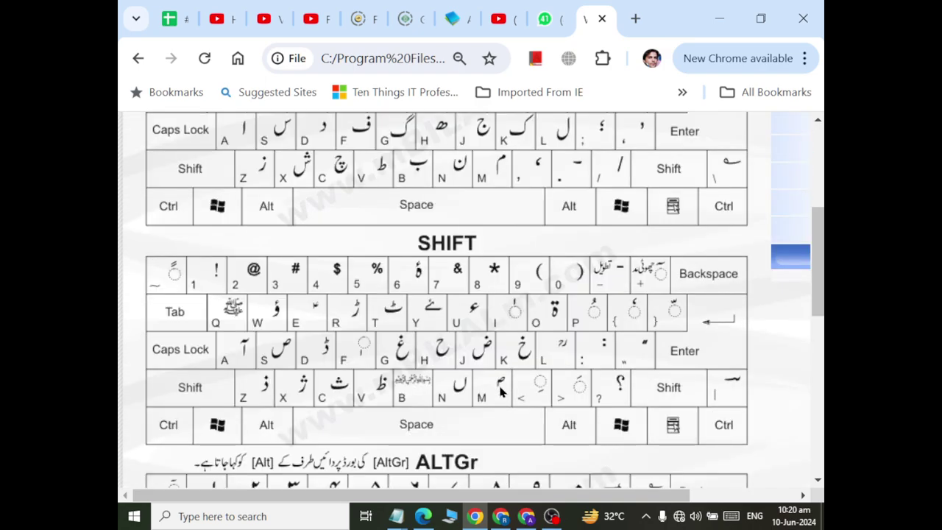
pyautogui.scroll(3, 501, 397)
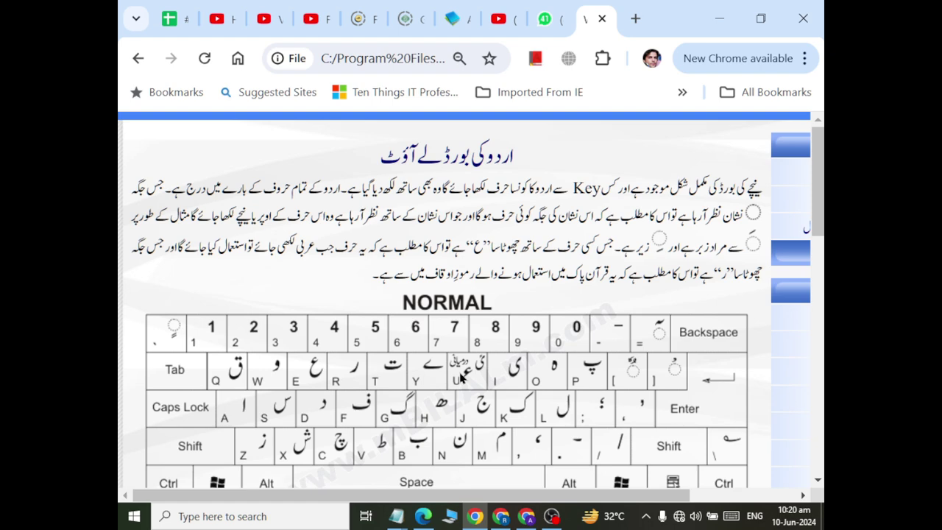
pyautogui.scroll(-1, 460, 377)
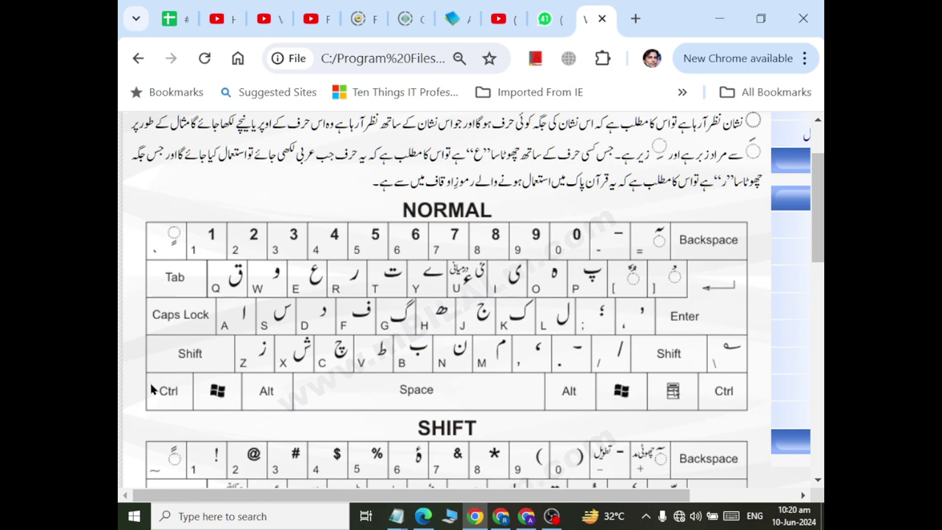
pyautogui.press('super+r')
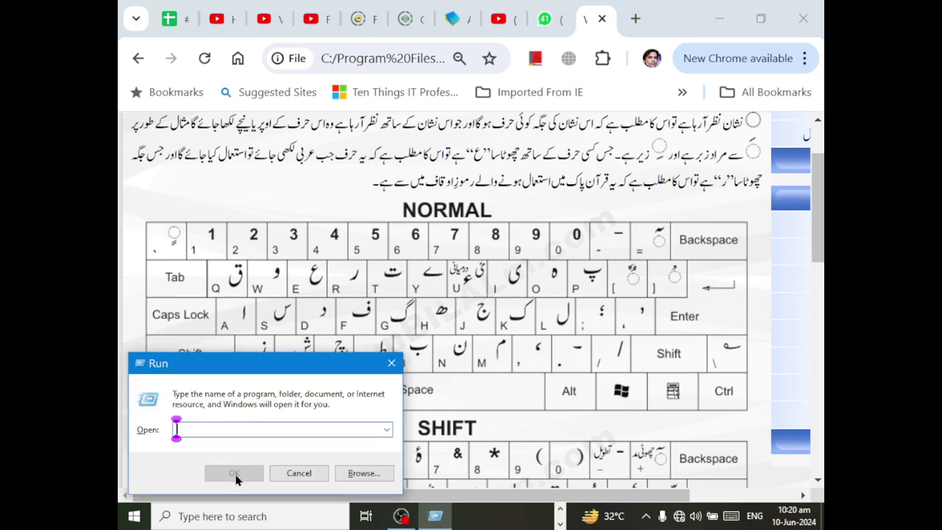
pyautogui.write('notepa')
pyautogui.click(236, 477)
pyautogui.press('Return')
pyautogui.write('notepad')
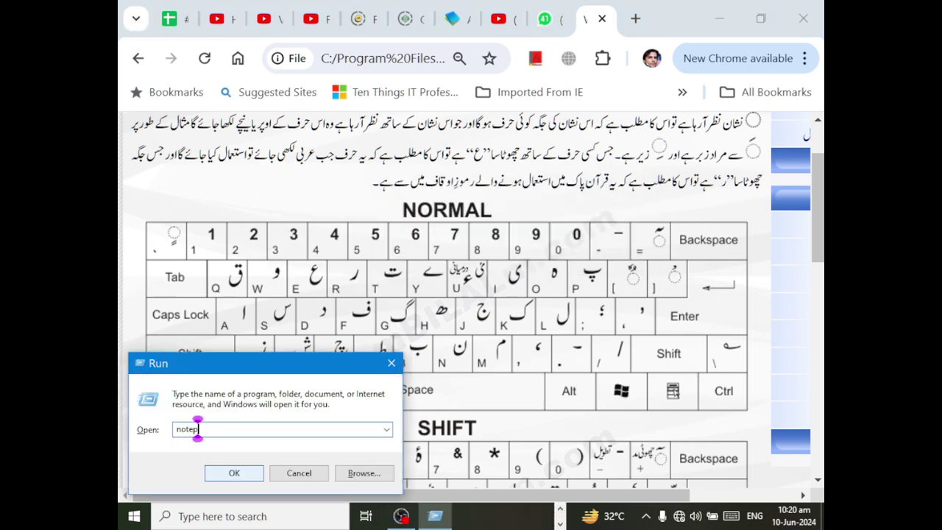
pyautogui.click(235, 477)
pyautogui.write('ddfdslk')
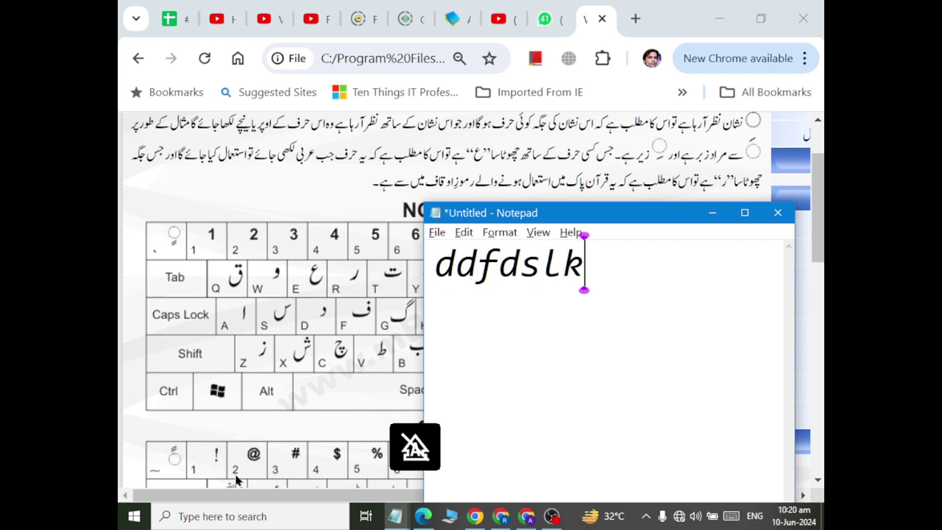
pyautogui.write('fjlkdsj')
pyautogui.hotkey('alt', 'F4')
pyautogui.press('Tab')
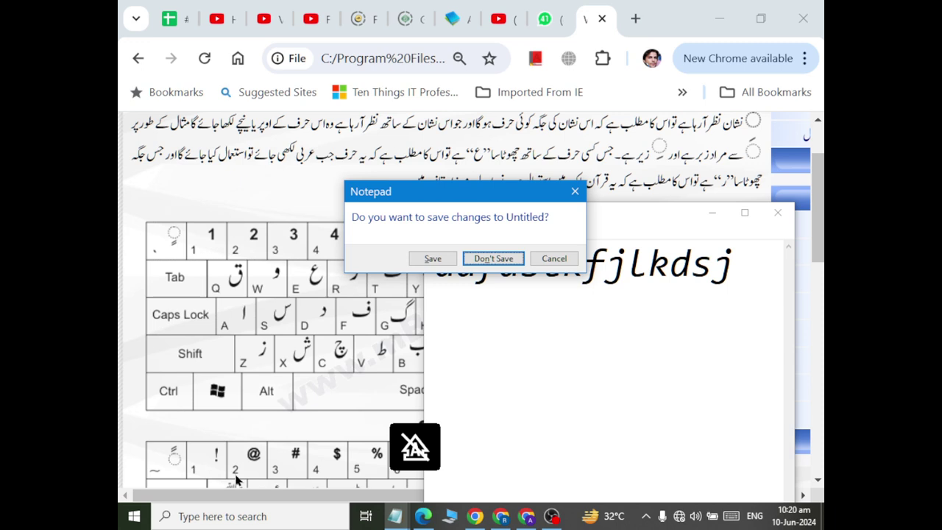
pyautogui.press('Return')
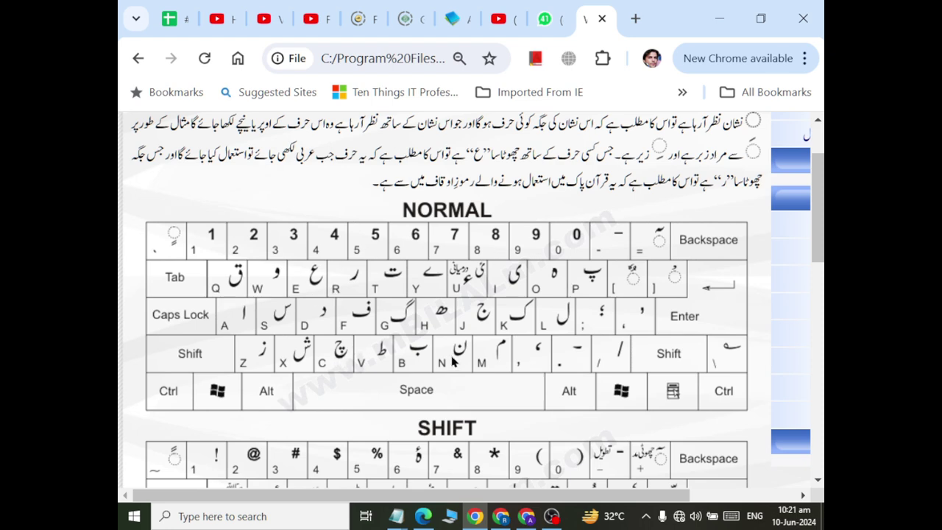
pyautogui.scroll(-1, 456, 391)
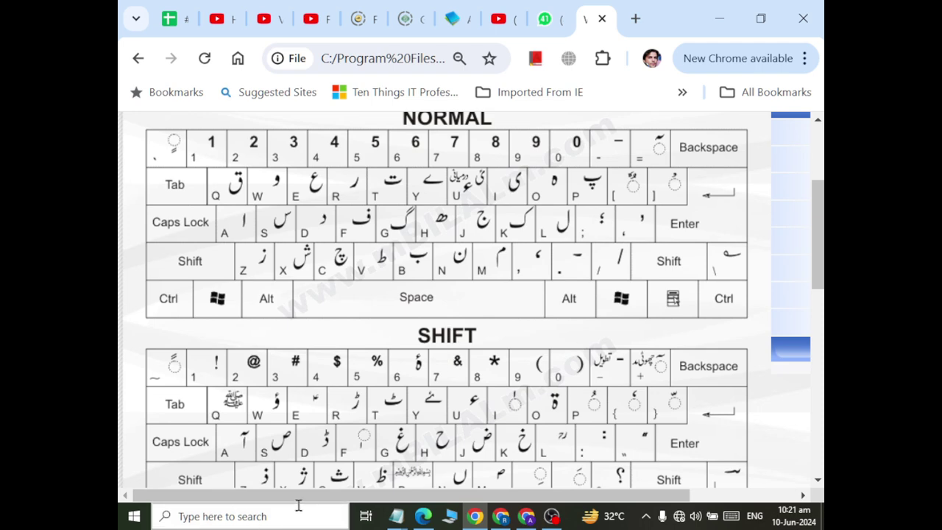
pyautogui.press('super+r')
pyautogui.write('notepad')
pyautogui.press('Return')
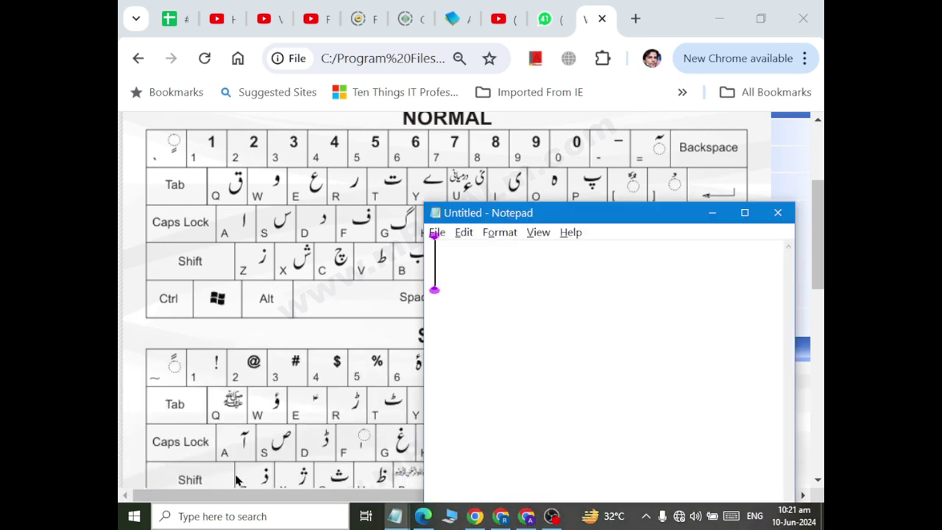
pyautogui.write('asd')
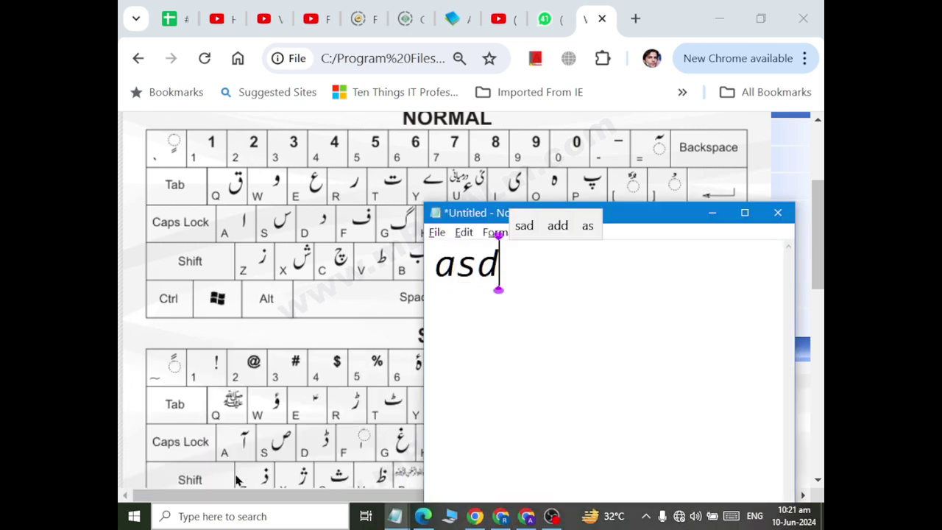
pyautogui.press('BackSpace')
pyautogui.press('BackSpace')
pyautogui.press('BackSpace')
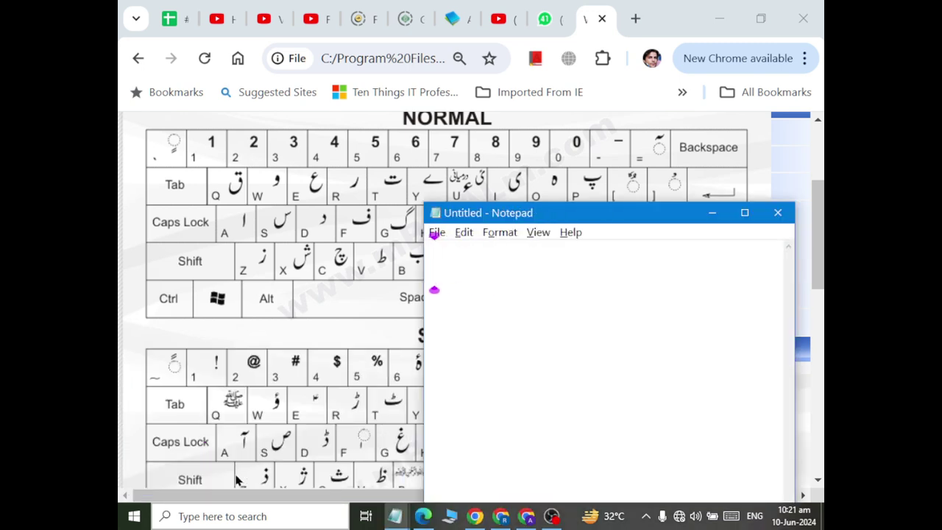
pyautogui.write('ASD')
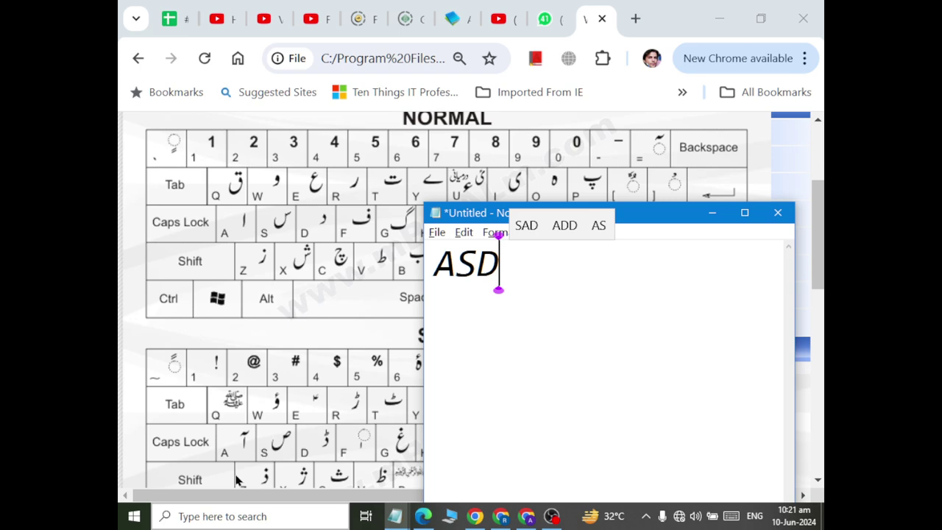
pyautogui.hotkey('alt', 'space')
pyautogui.press('c')
pyautogui.press('Return')
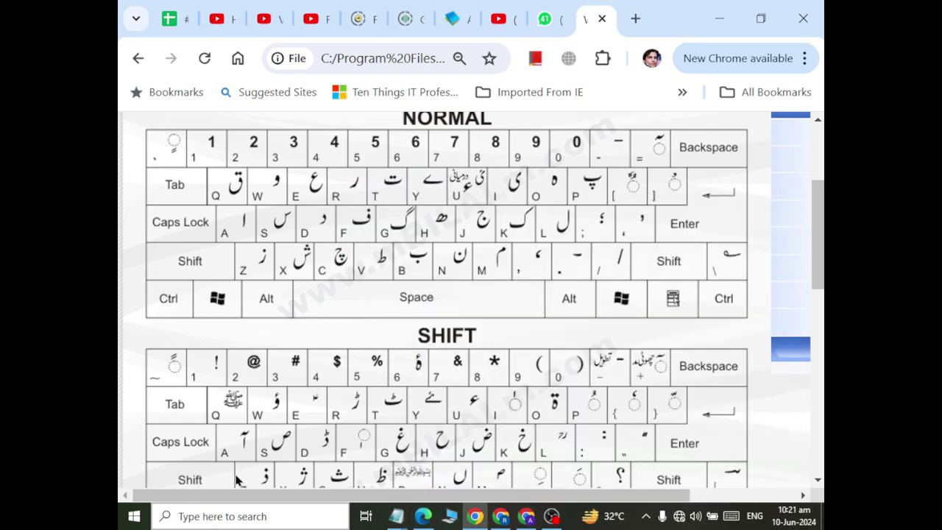
pyautogui.scroll(-3, 393, 390)
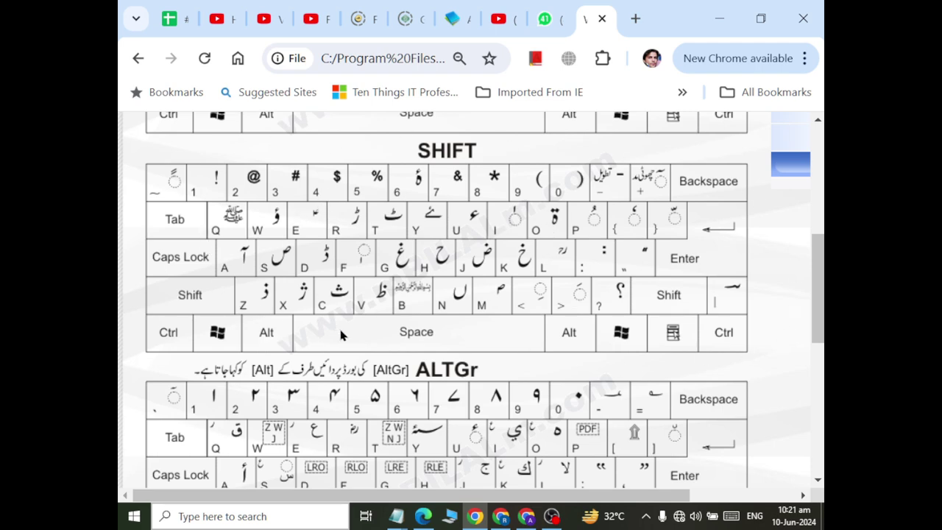
pyautogui.scroll(-1, 341, 335)
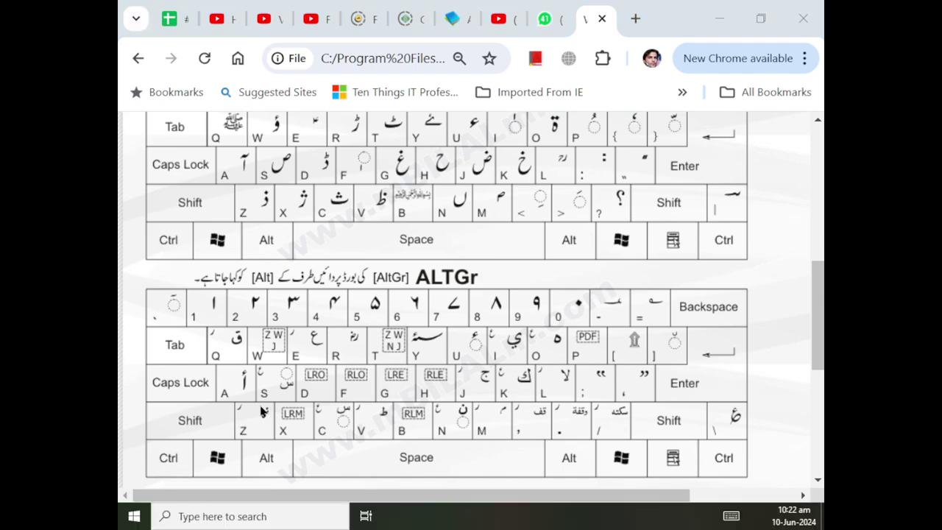
pyautogui.scroll(-3, 464, 320)
pyautogui.scroll(-2, 466, 315)
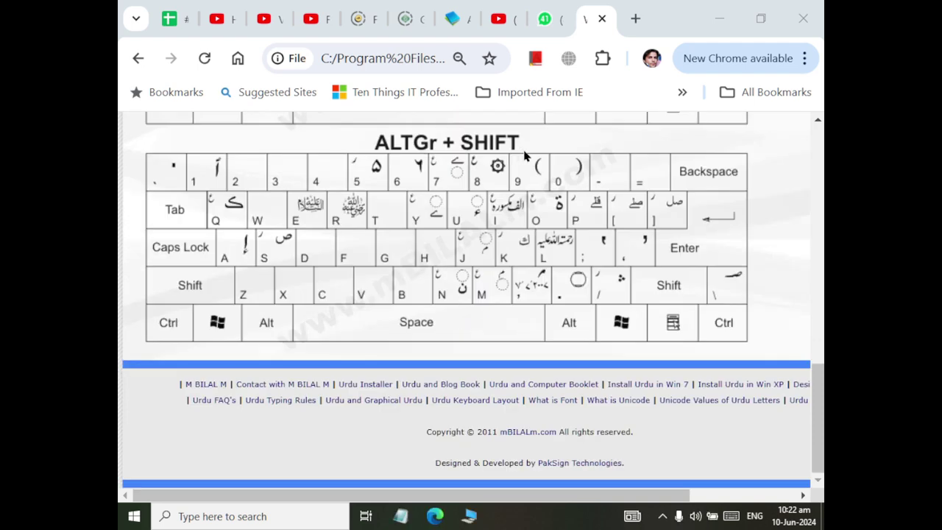
pyautogui.scroll(1, 524, 155)
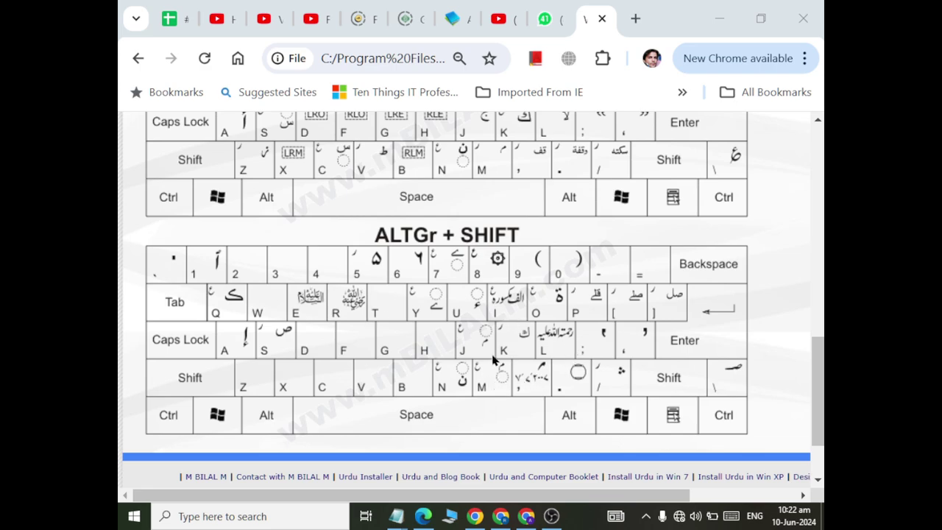
pyautogui.scroll(1, 537, 325)
pyautogui.scroll(7, 537, 324)
pyautogui.scroll(-2, 544, 311)
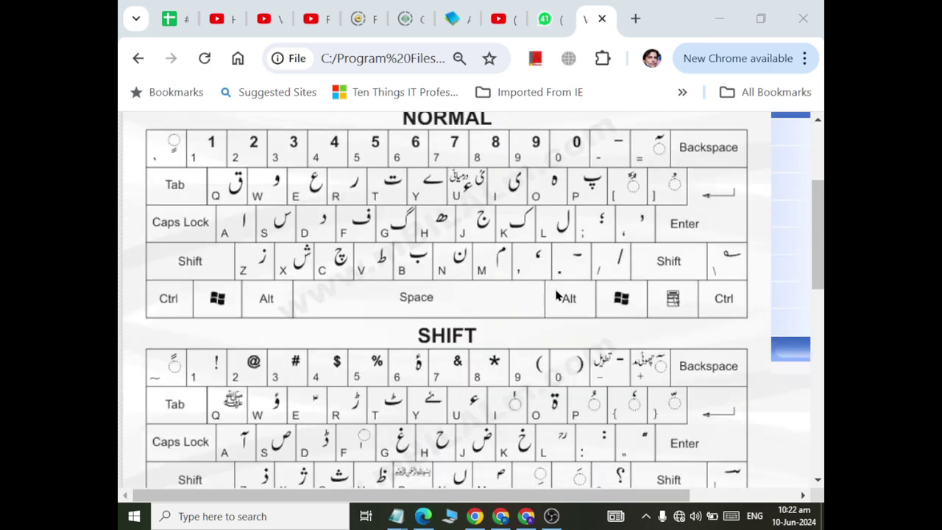
pyautogui.scroll(-8, 554, 298)
pyautogui.scroll(5, 557, 294)
pyautogui.scroll(5, 545, 297)
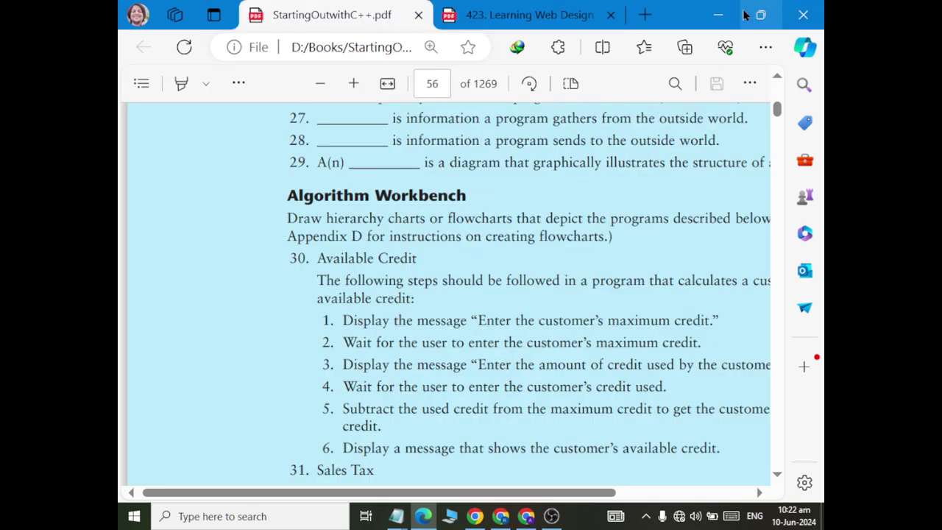
# Minimize the open windows and launch Word from the Run box with 'winword'
pyautogui.click(723, 24)
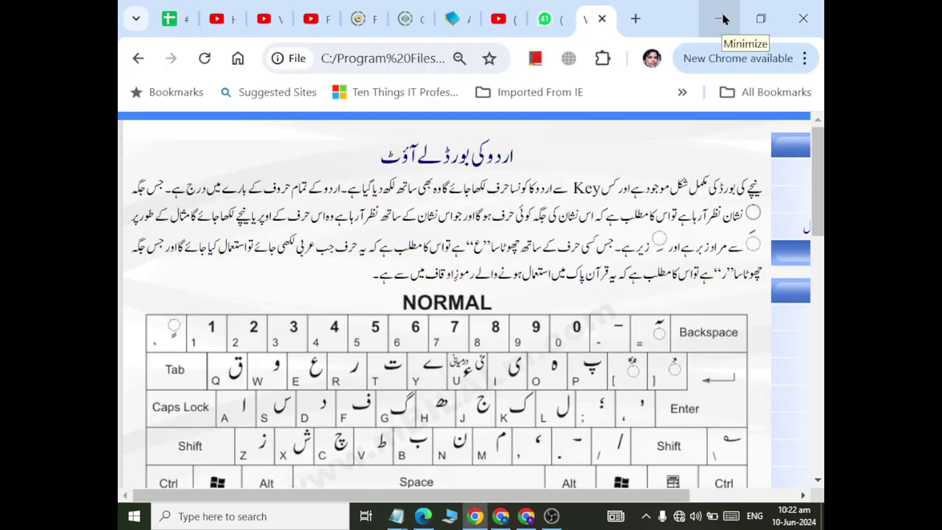
pyautogui.click(722, 20)
pyautogui.rightClick(722, 24)
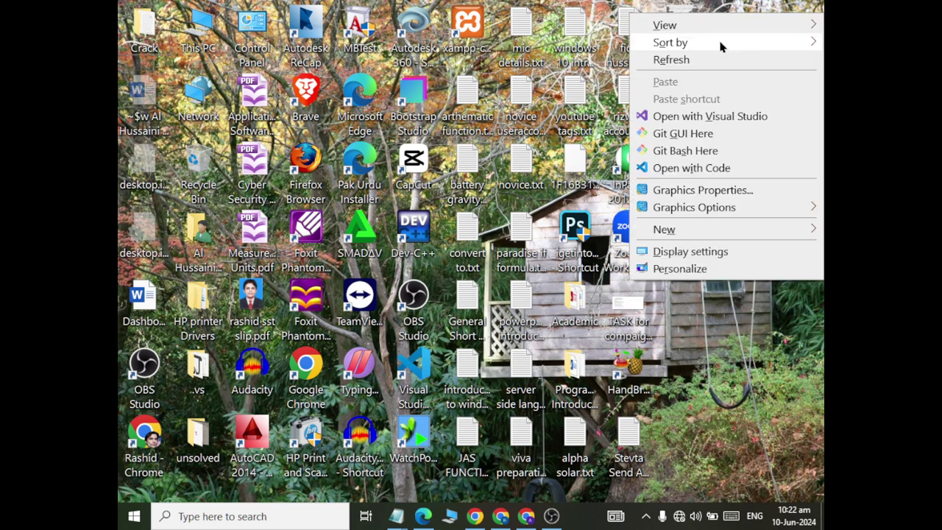
pyautogui.press('Escape')
pyautogui.press('super+r')
pyautogui.write('wnword')
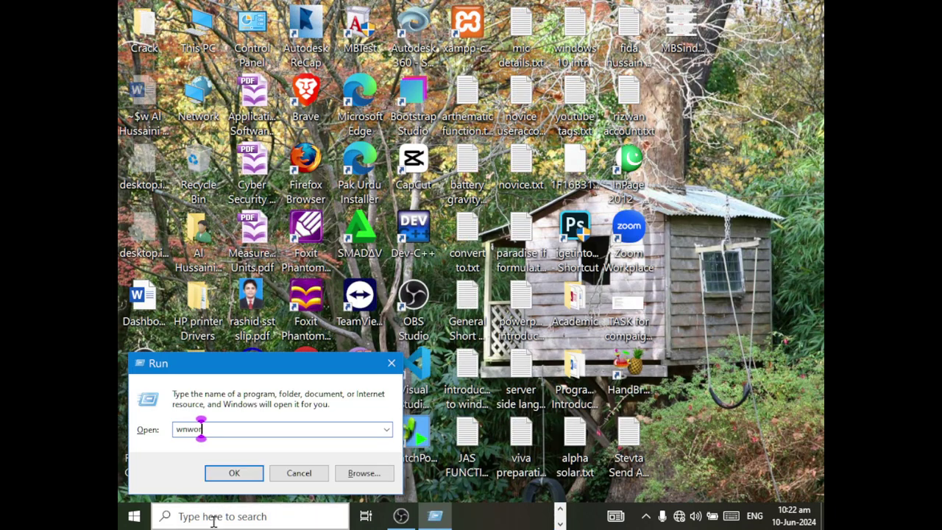
pyautogui.press('Return')
pyautogui.press('Return')
pyautogui.write('winword')
pyautogui.press('Return')
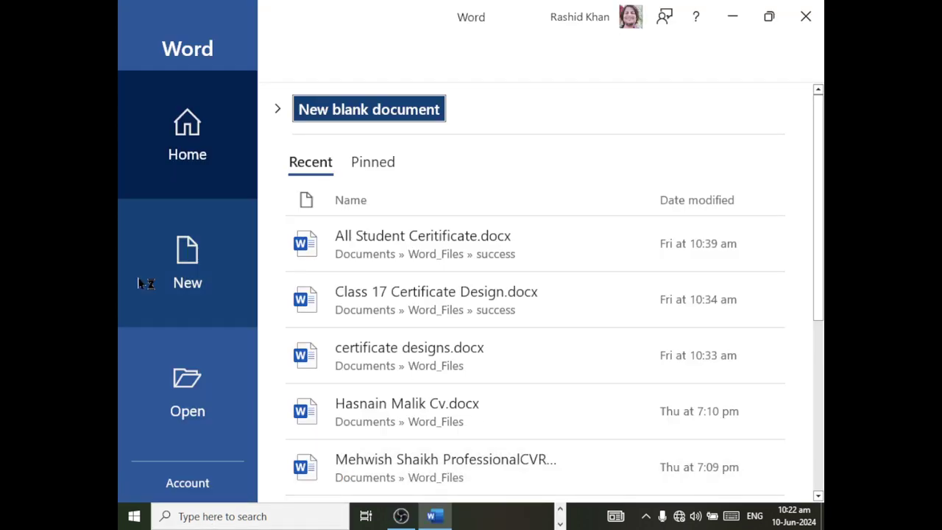
# Create a newsletter-template document and dismiss both Get Genuine Office warnings
pyautogui.click(177, 274)
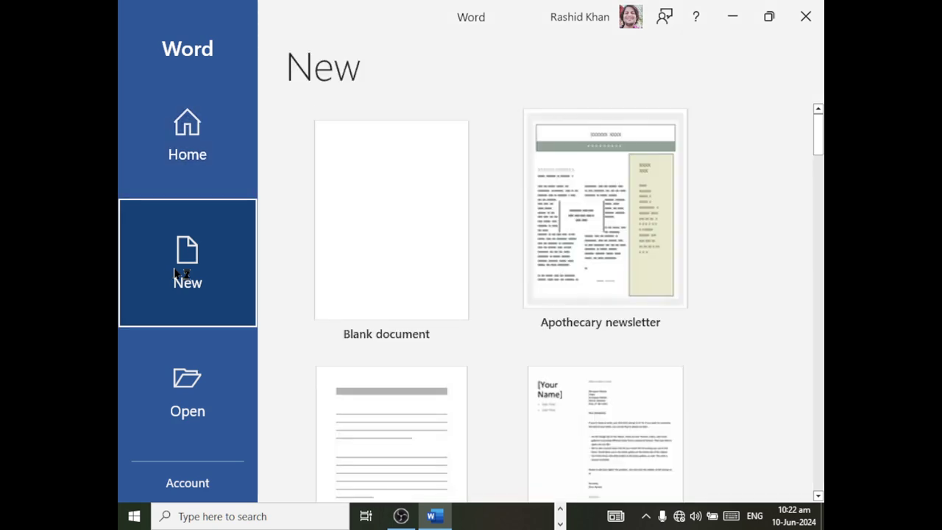
pyautogui.click(551, 265)
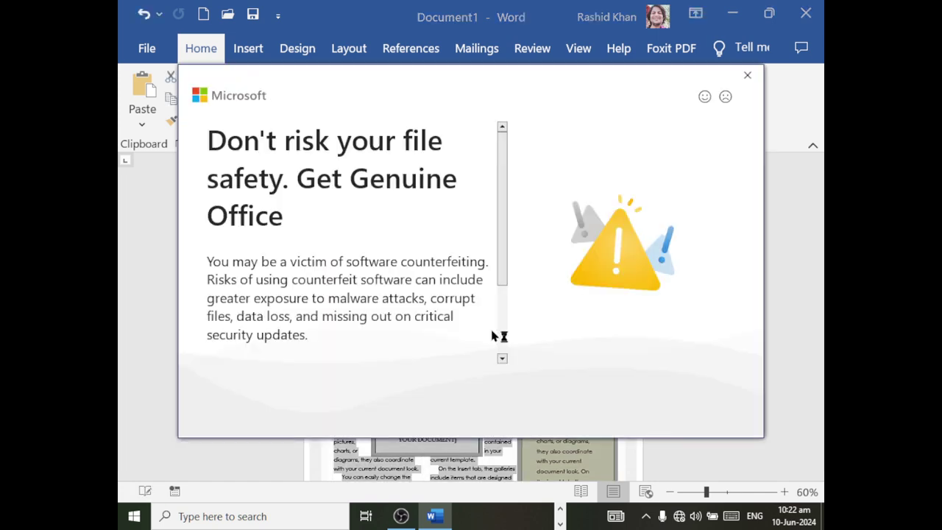
pyautogui.click(747, 74)
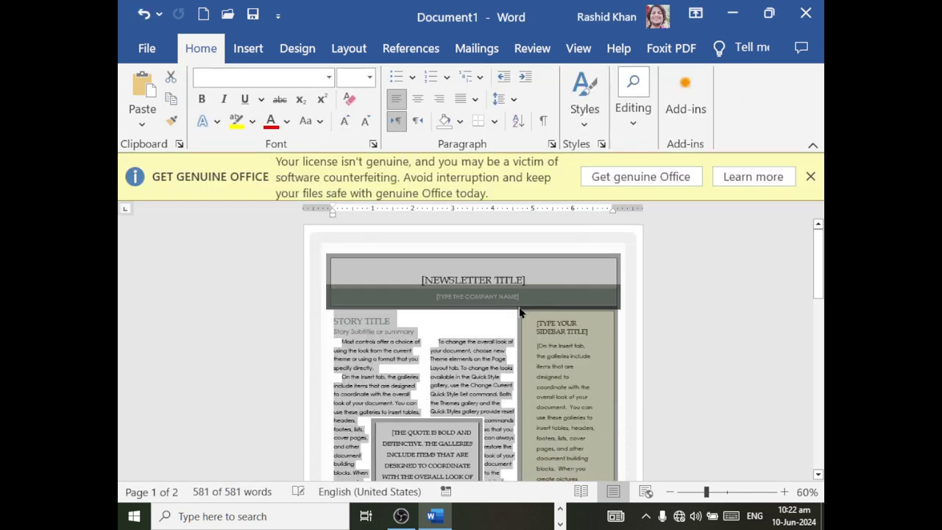
pyautogui.click(810, 177)
# Select and delete all the newsletter body content
pyautogui.click(490, 399)
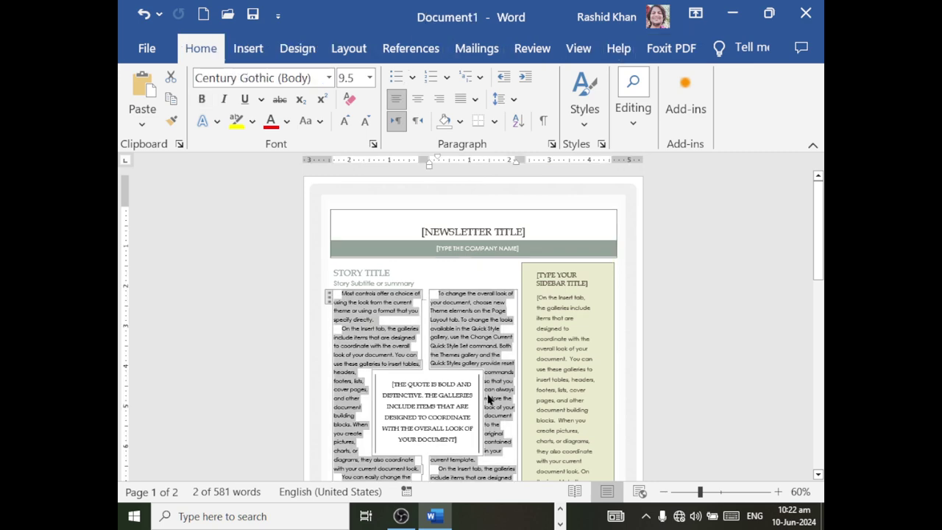
pyautogui.hotkey('ctrl', 'a')
pyautogui.press('Delete')
pyautogui.scroll(8, 568, 236)
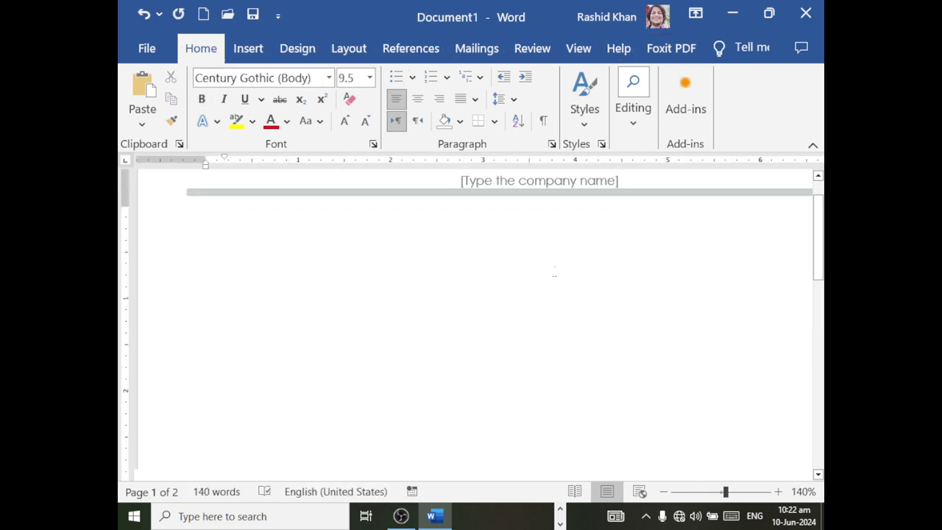
# Delete the company-name placeholder from the page header and return to the body
pyautogui.doubleClick(568, 236)
pyautogui.click(475, 233)
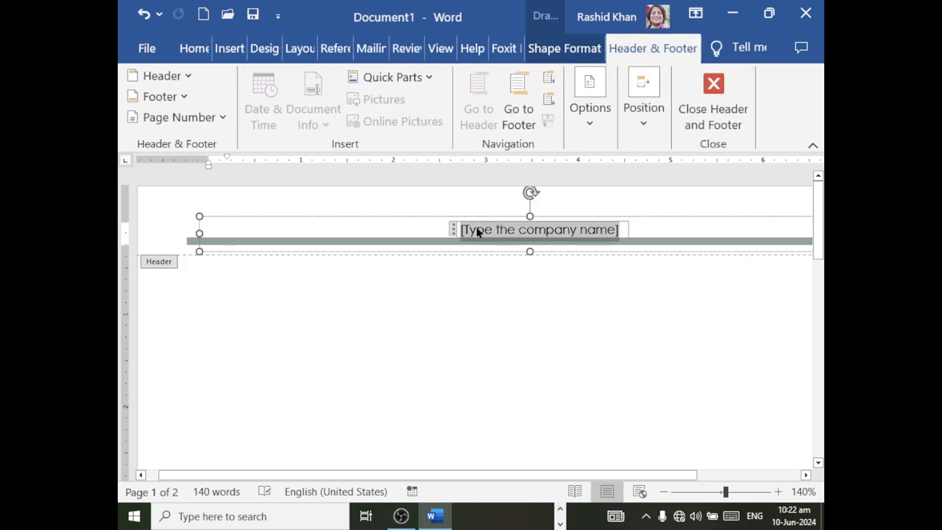
pyautogui.press('Delete')
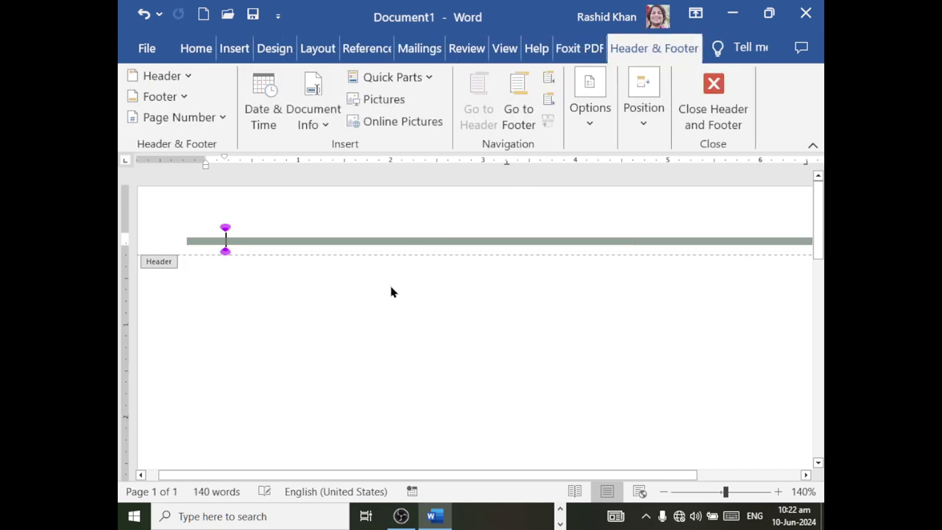
pyautogui.doubleClick(391, 292)
pyautogui.scroll(-2, 391, 292)
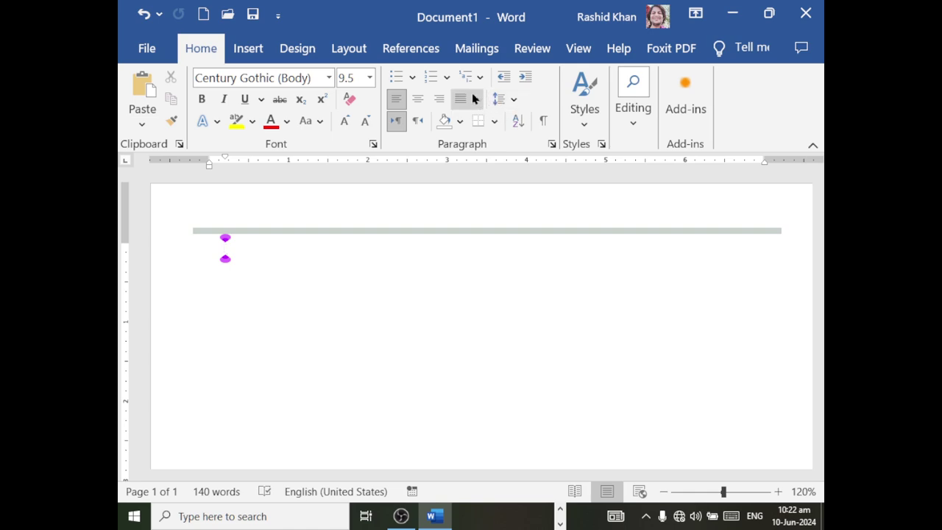
# Set the empty paragraph to Right-to-Left text direction, toggling until it stays right-to-left
pyautogui.click(509, 101)
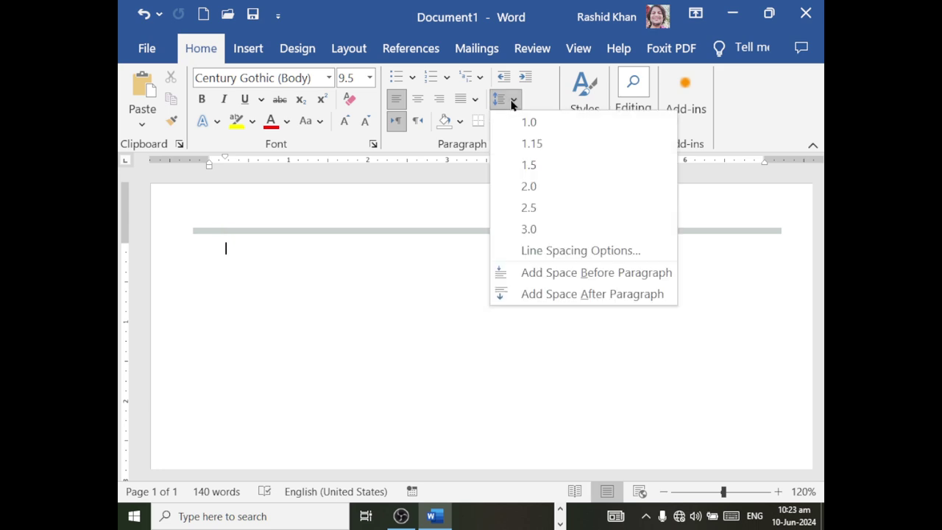
pyautogui.click(509, 101)
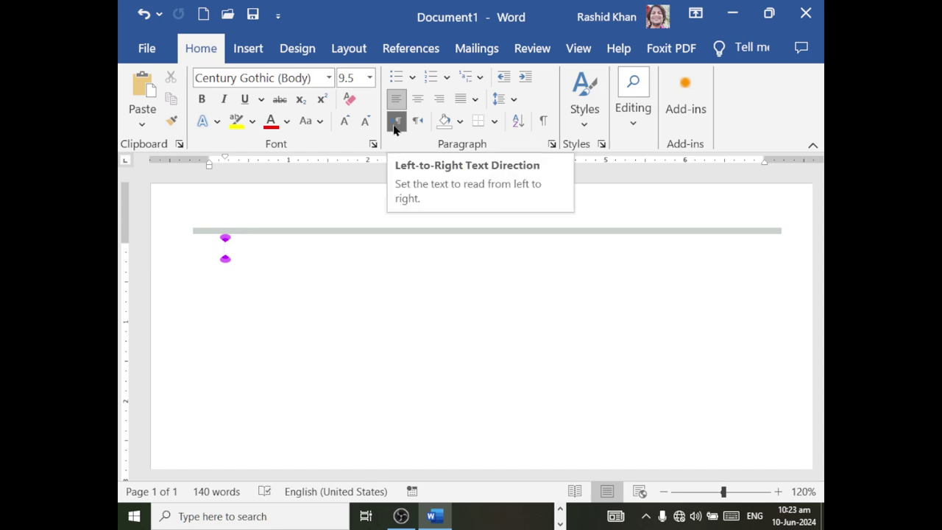
pyautogui.click(418, 122)
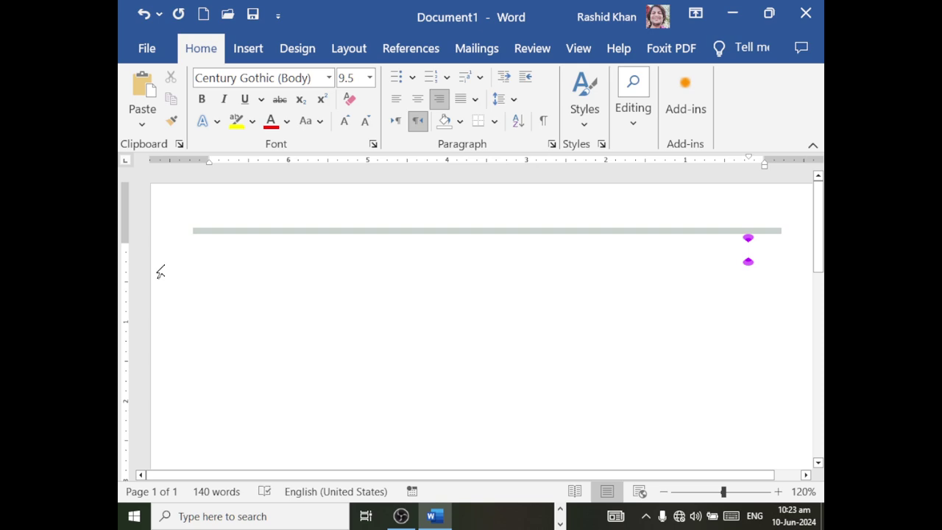
pyautogui.click(390, 127)
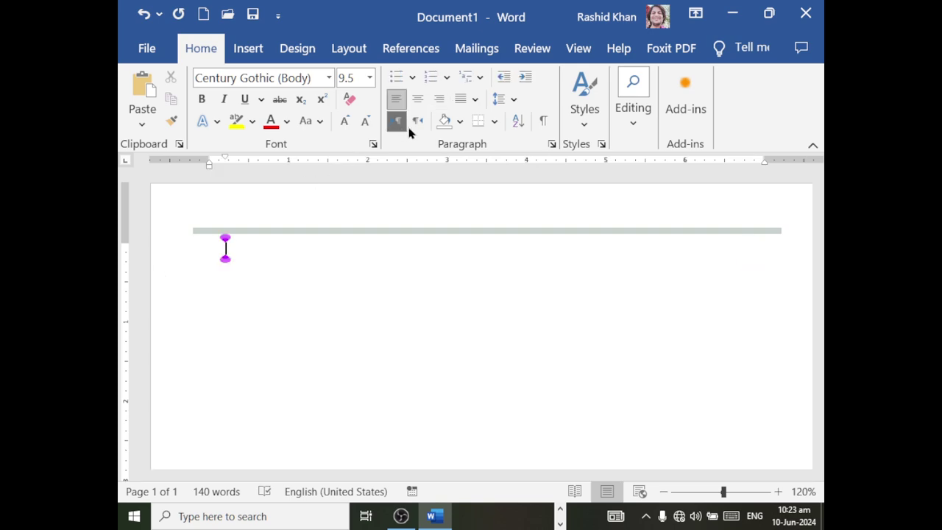
pyautogui.click(416, 125)
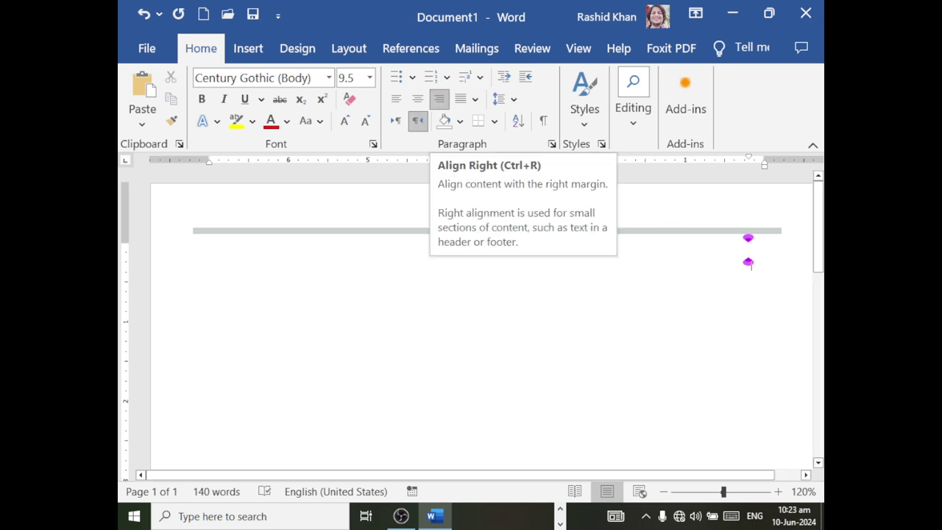
pyautogui.click(396, 121)
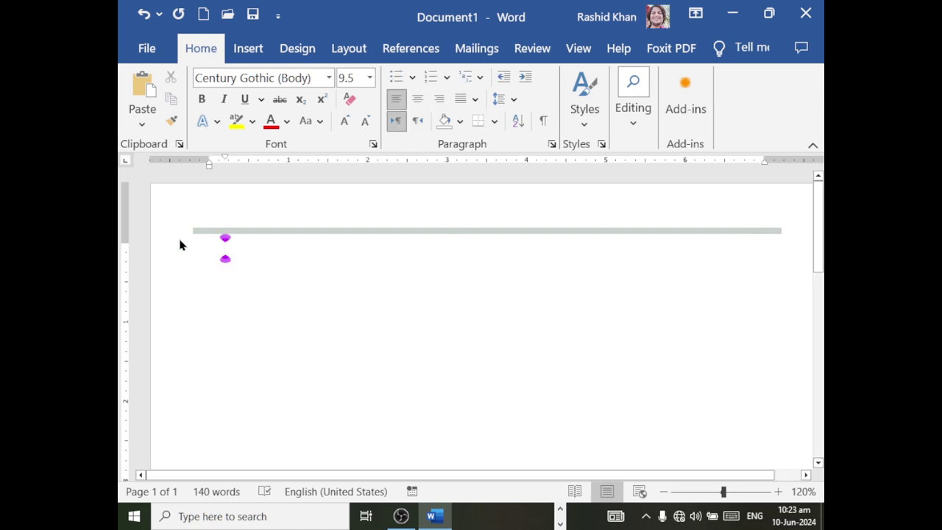
pyautogui.click(417, 121)
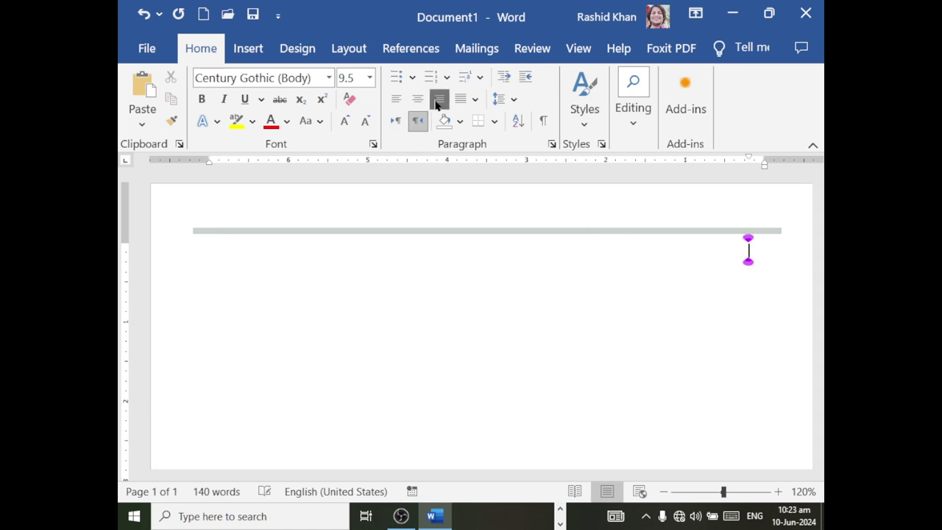
# Scroll the font list down to Jameel Noori Nastaleeq and choose it
pyautogui.click(328, 78)
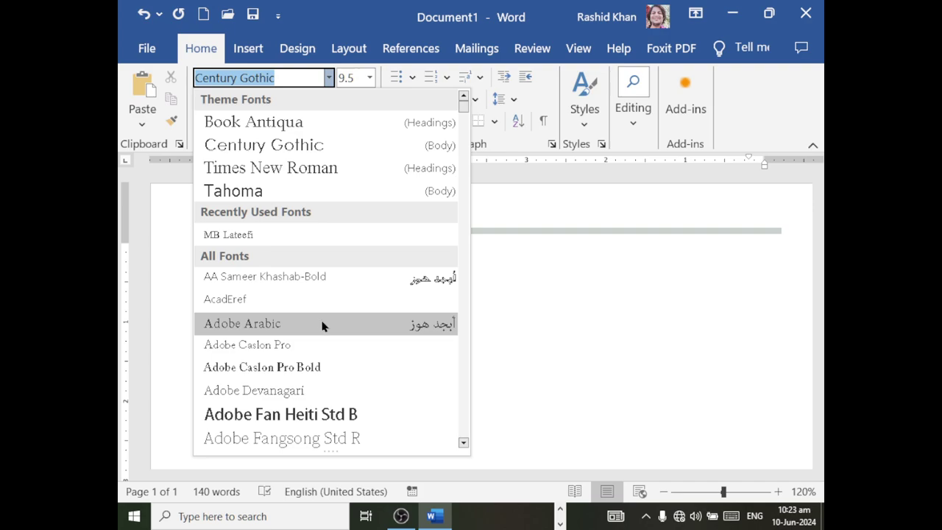
pyautogui.scroll(-2, 322, 324)
pyautogui.scroll(-5, 321, 327)
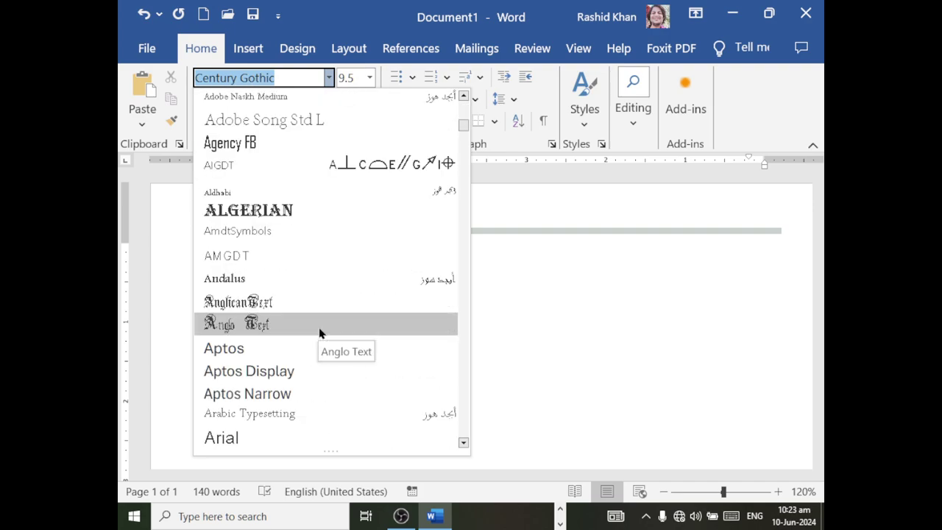
pyautogui.scroll(-5, 320, 333)
pyautogui.scroll(-3, 320, 332)
pyautogui.scroll(-5, 320, 333)
pyautogui.scroll(-6, 320, 332)
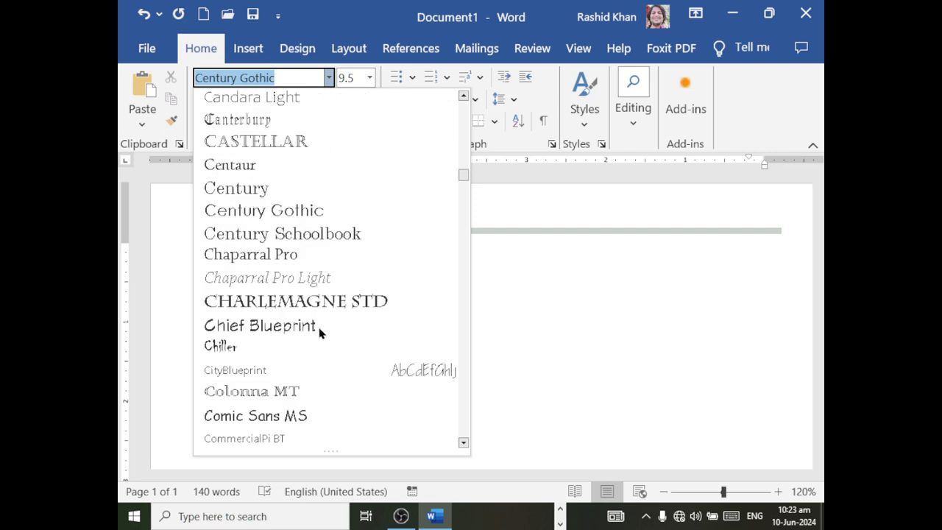
pyautogui.scroll(-3, 321, 333)
pyautogui.scroll(-6, 320, 332)
pyautogui.scroll(-6, 320, 332)
pyautogui.scroll(-6, 320, 333)
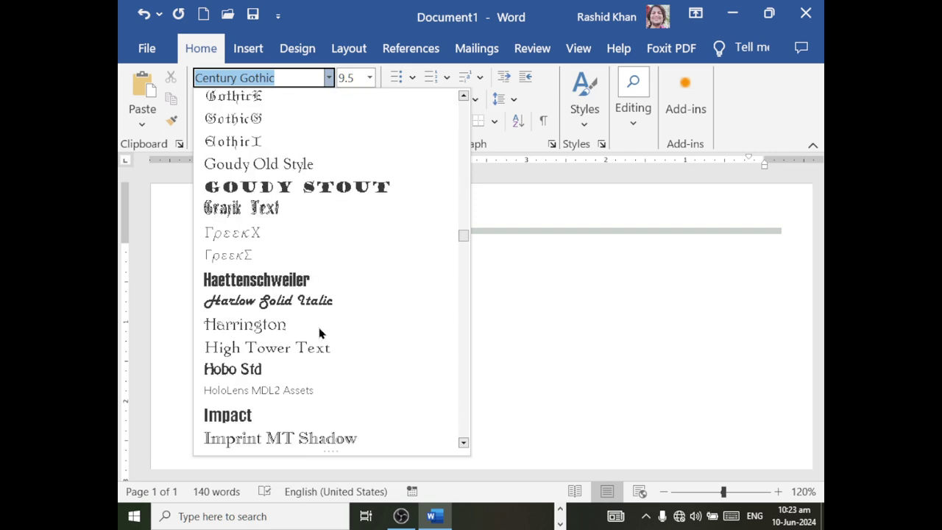
pyautogui.scroll(-6, 318, 332)
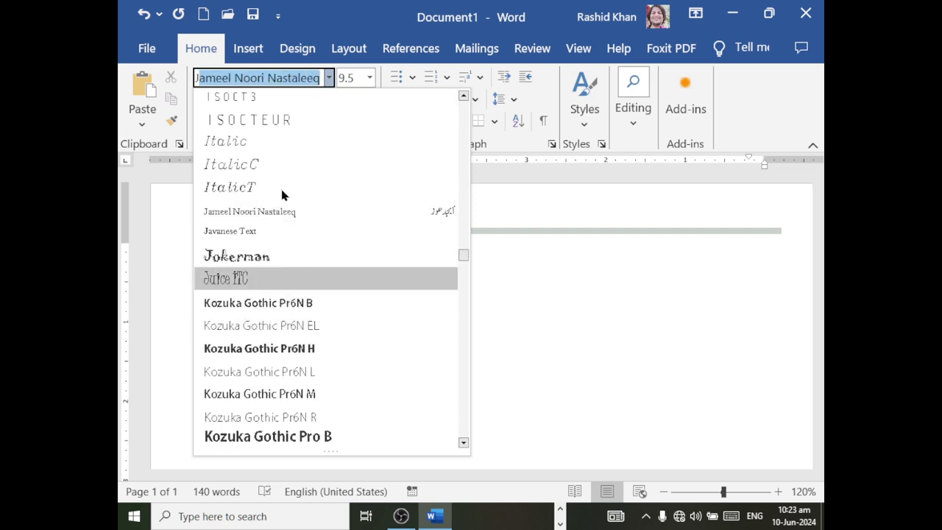
pyautogui.click(269, 84)
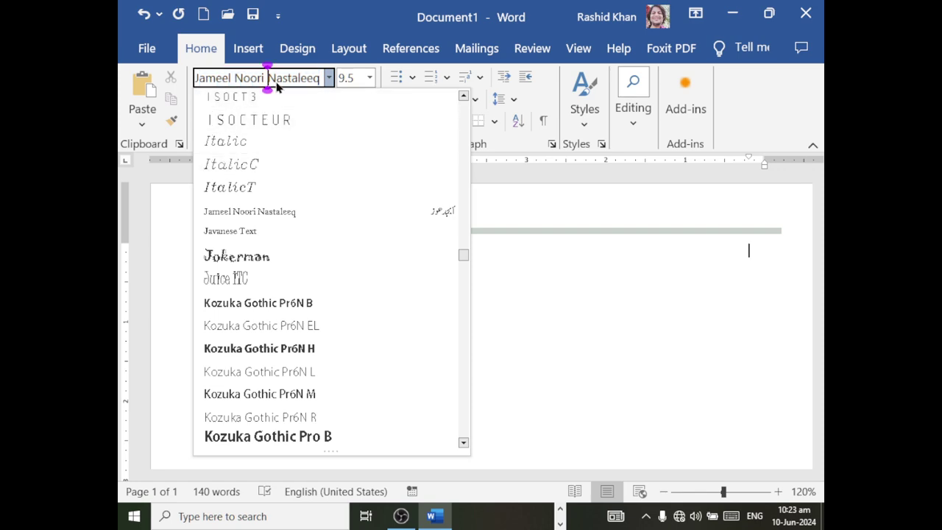
pyautogui.press('Escape')
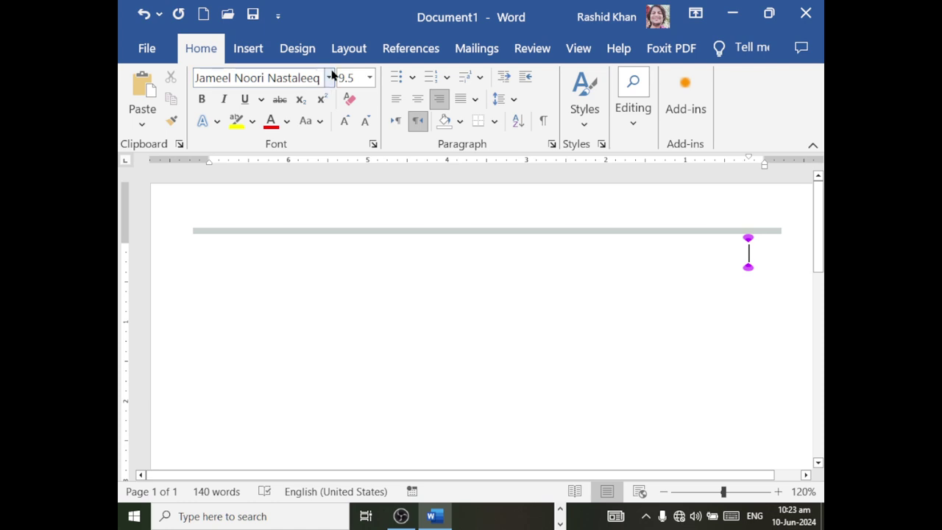
# Apply Jameel Noori Nastaleeq from Recently Used Fonts and set the size to 20
pyautogui.click(329, 77)
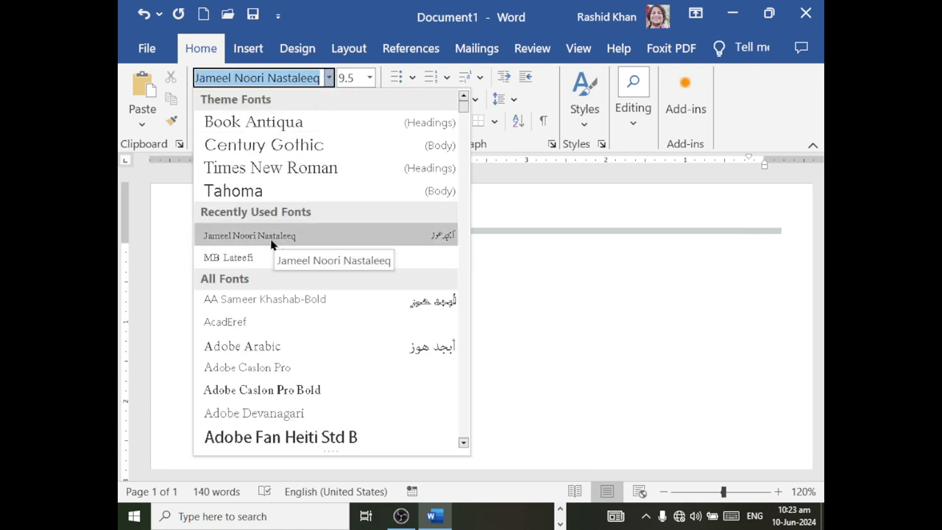
pyautogui.click(332, 235)
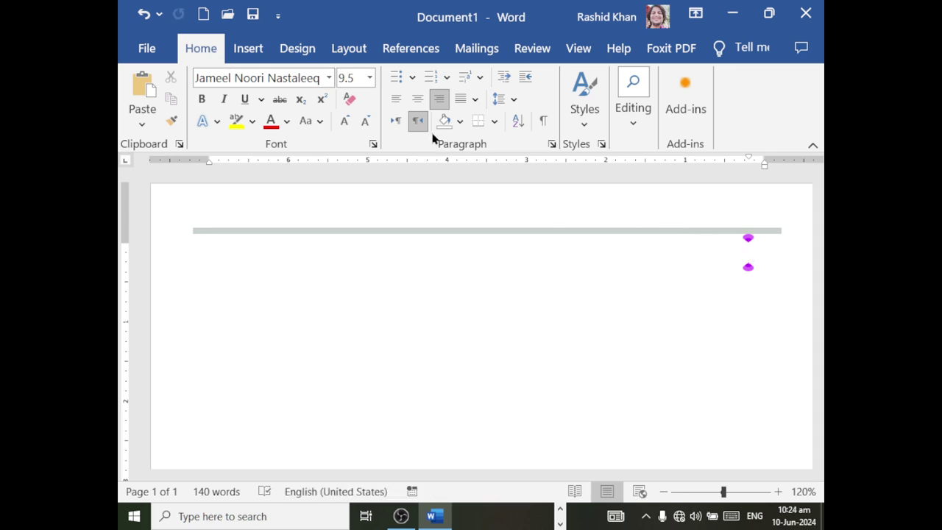
pyautogui.click(369, 78)
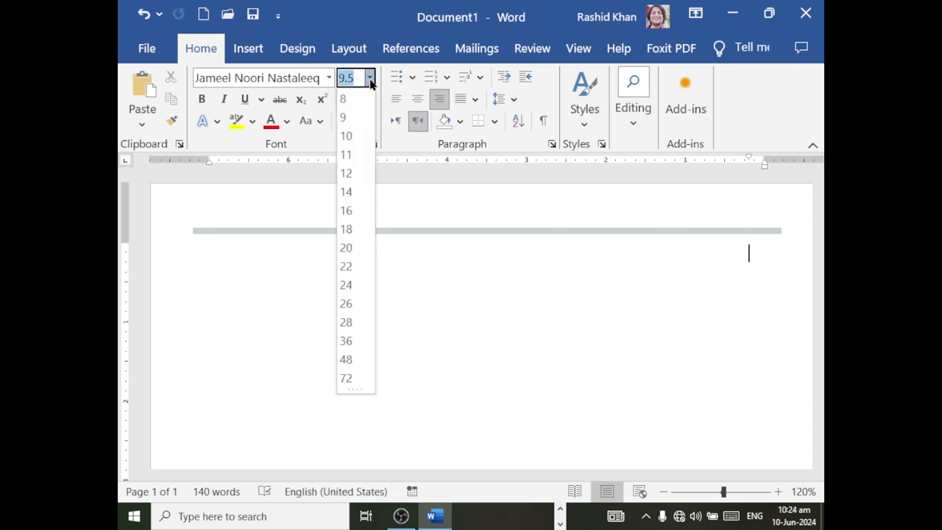
pyautogui.click(351, 247)
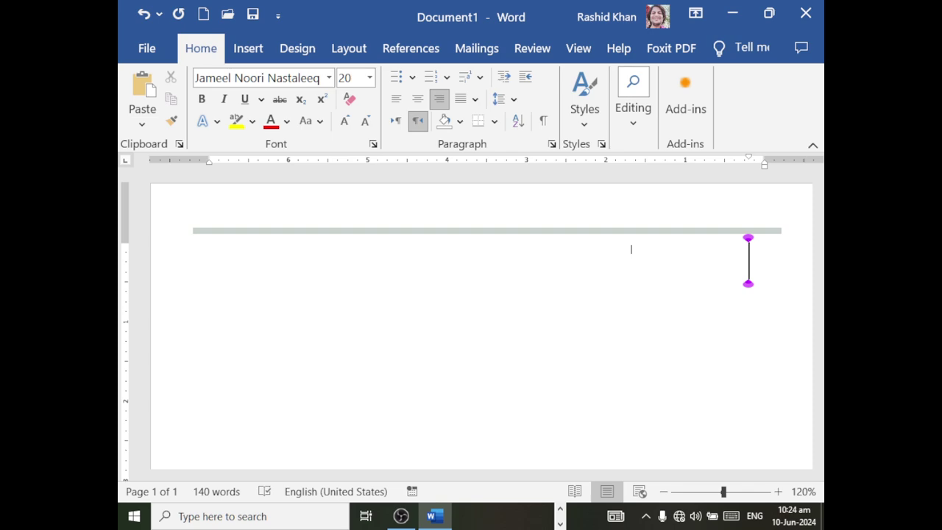
# Switch the keyboard to Urdu (Pakistan) and type the start of the college name
pyautogui.click(754, 516)
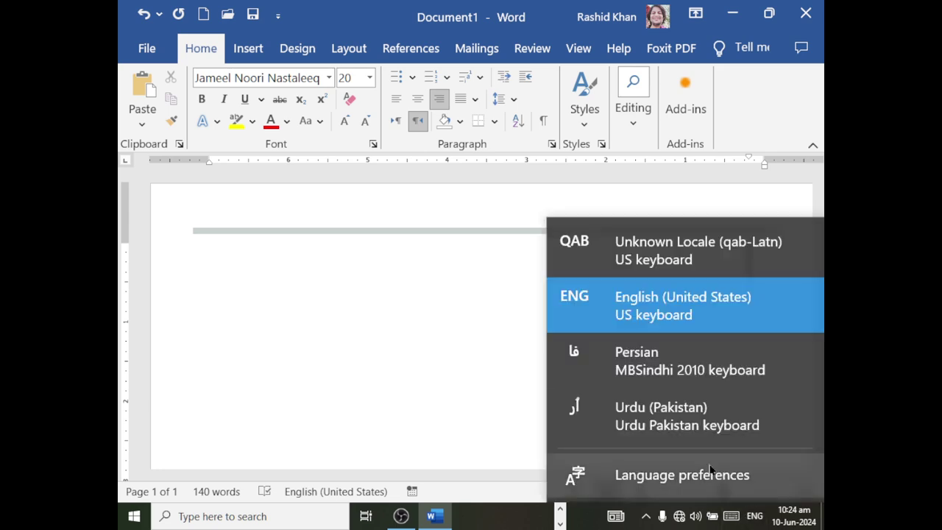
pyautogui.click(635, 430)
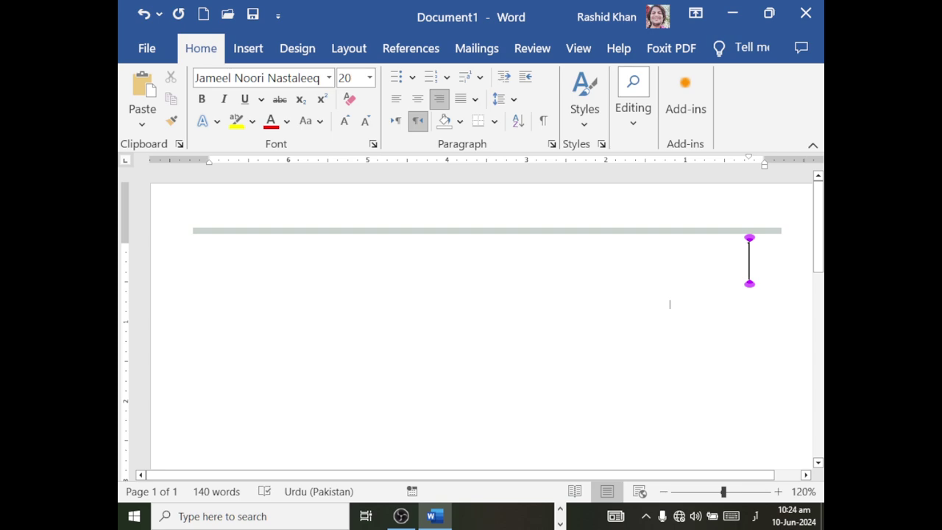
pyautogui.write('جم')
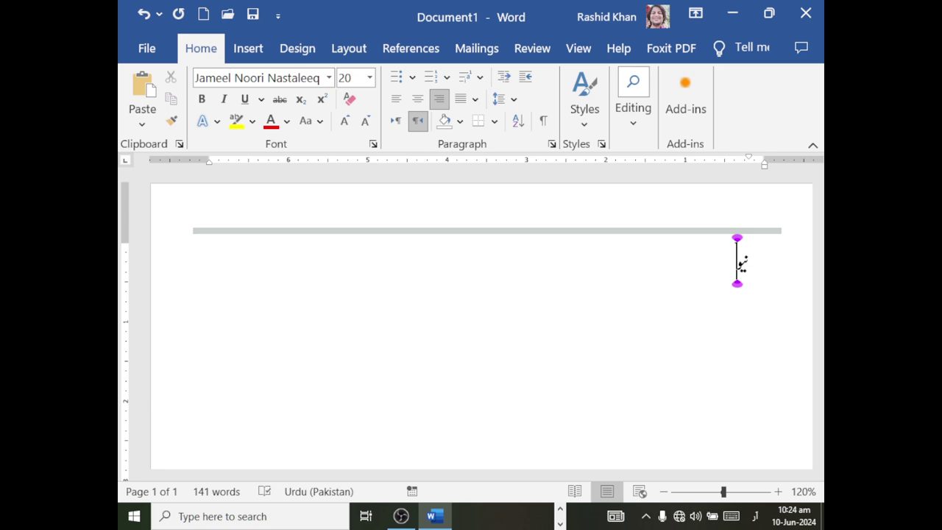
pyautogui.write('ی')
pyautogui.write('ل ح')
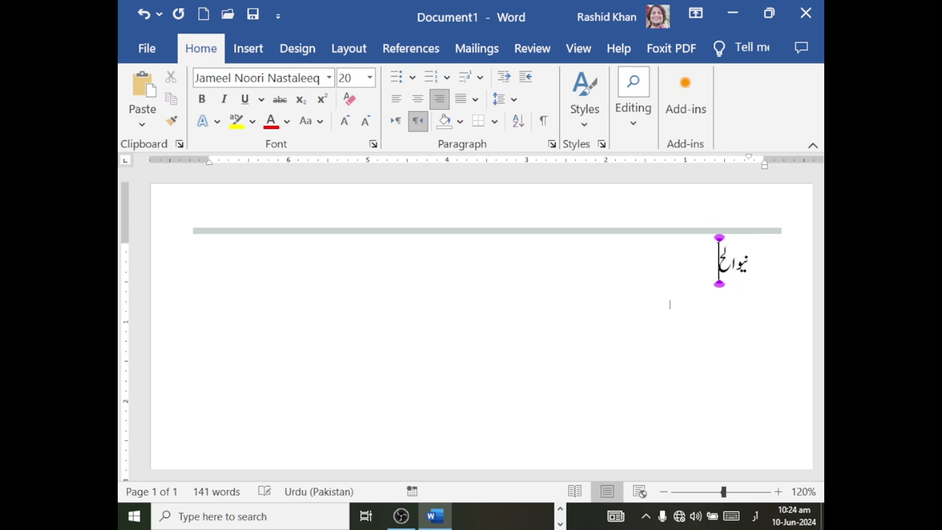
pyautogui.write('سین')
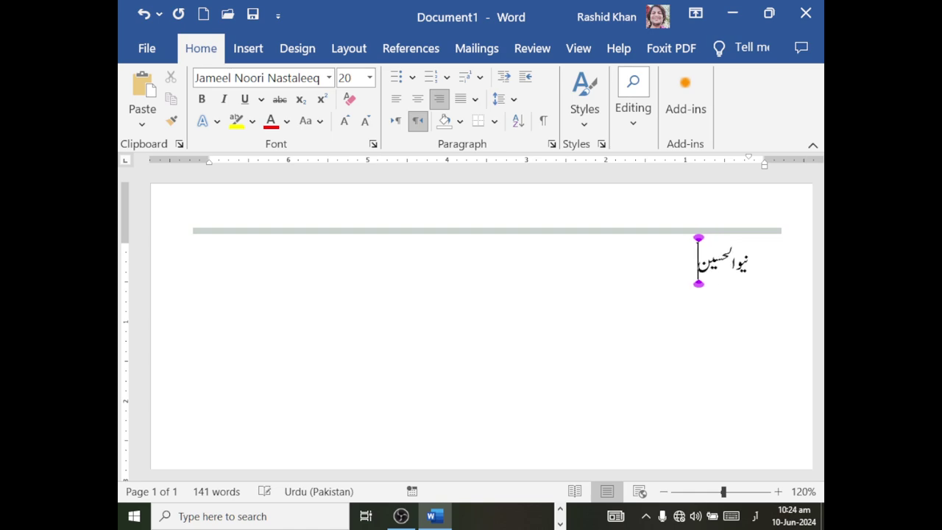
pyautogui.write('ی')
pyautogui.write('ک')
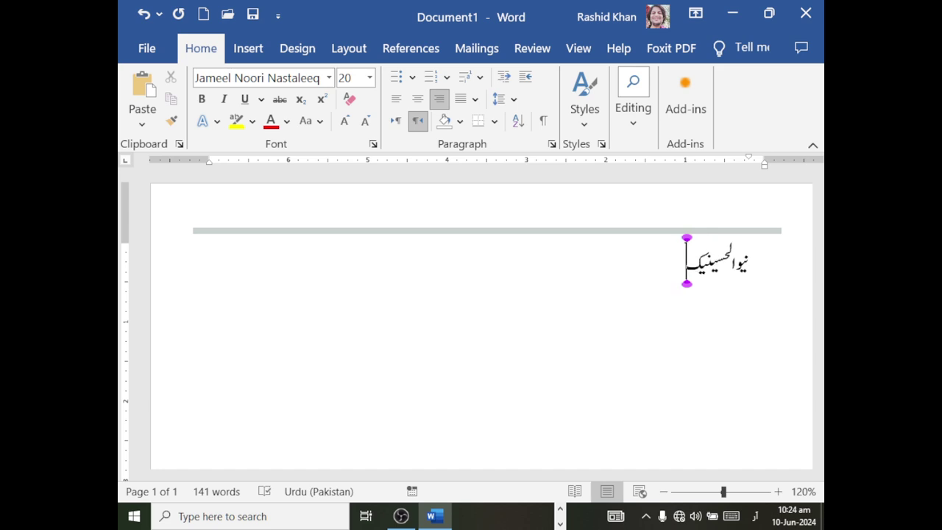
pyautogui.press('BackSpace')
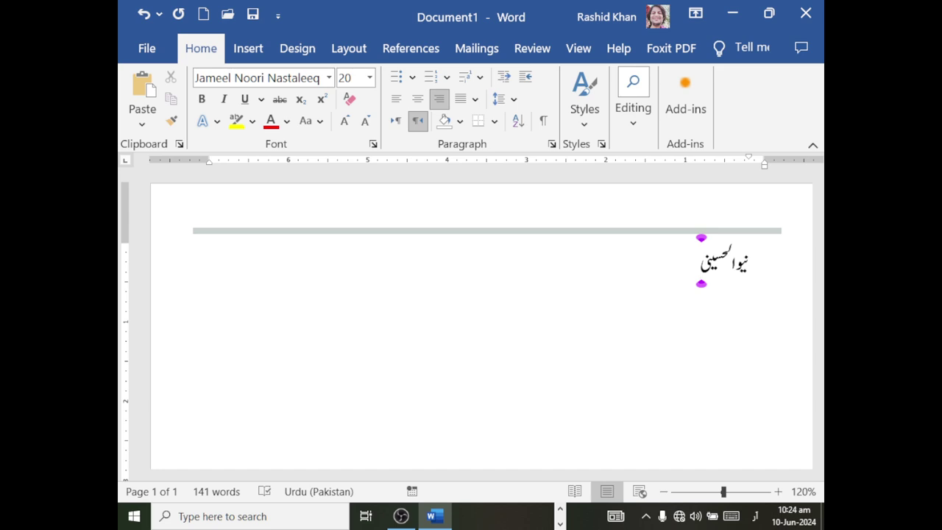
# Type 'کالج آف کمپیوٹر سائنس اینڈ انفارمیشن ٹیکنالوجی', fixing the mistyped letters after آف
pyautogui.write('کال')
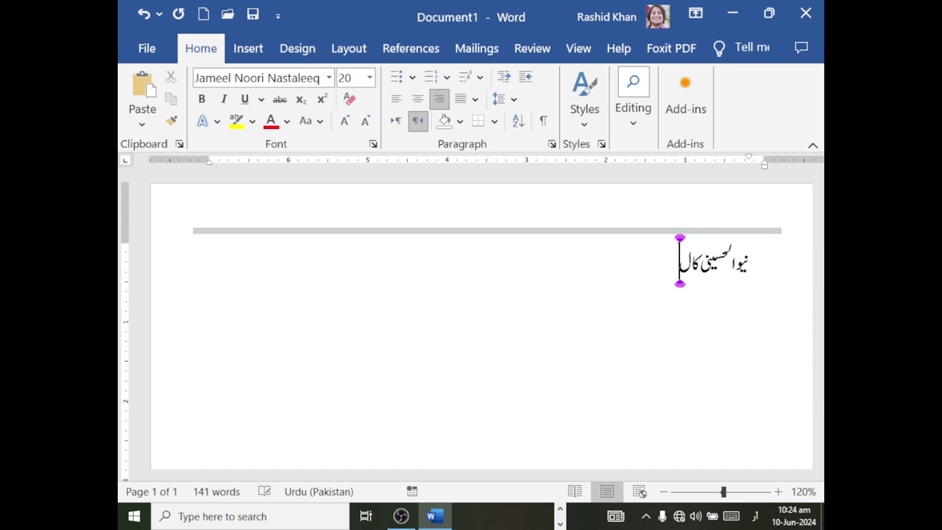
pyautogui.write('ج')
pyautogui.write(' آف')
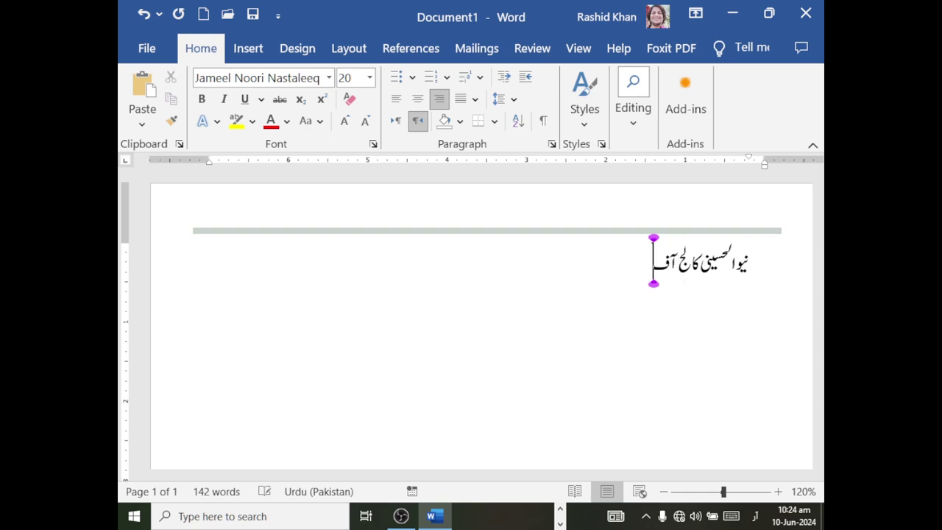
pyautogui.write(' کم')
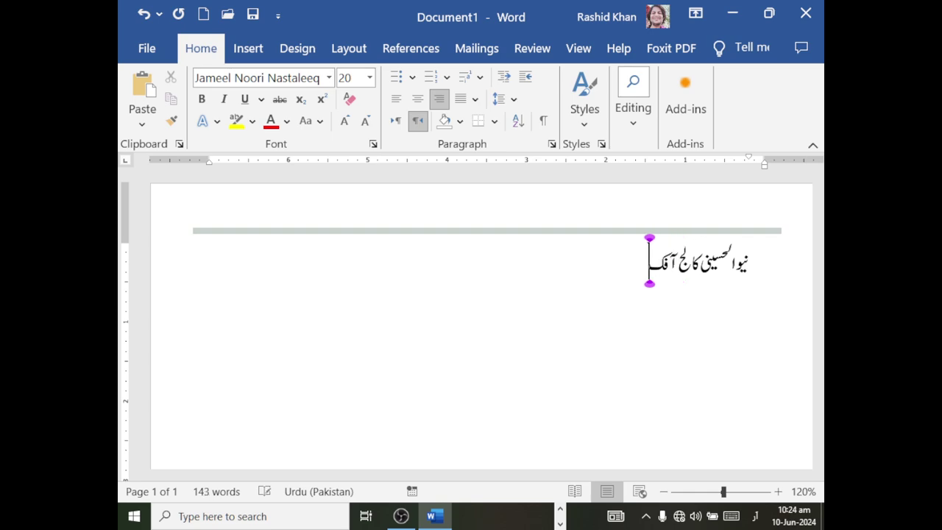
pyautogui.press('BackSpace')
pyautogui.press('BackSpace')
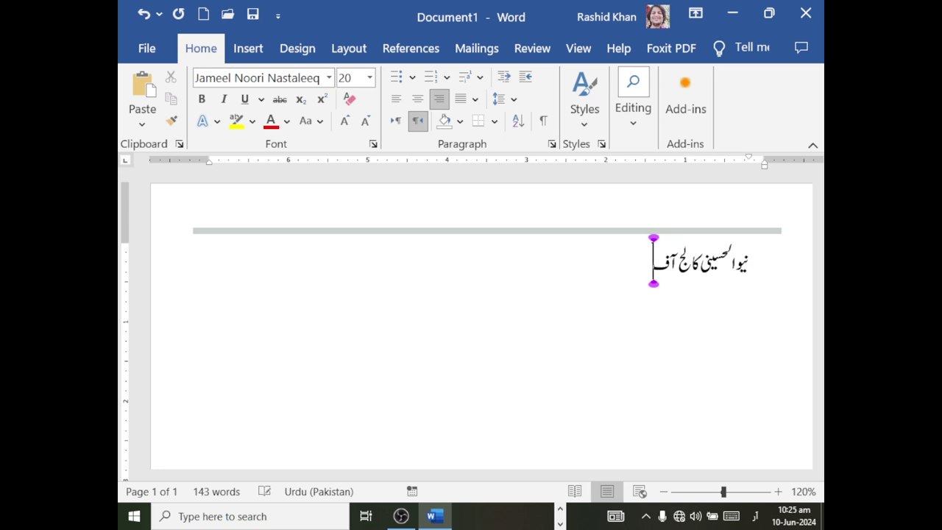
pyautogui.write(' کم')
pyautogui.write('پ')
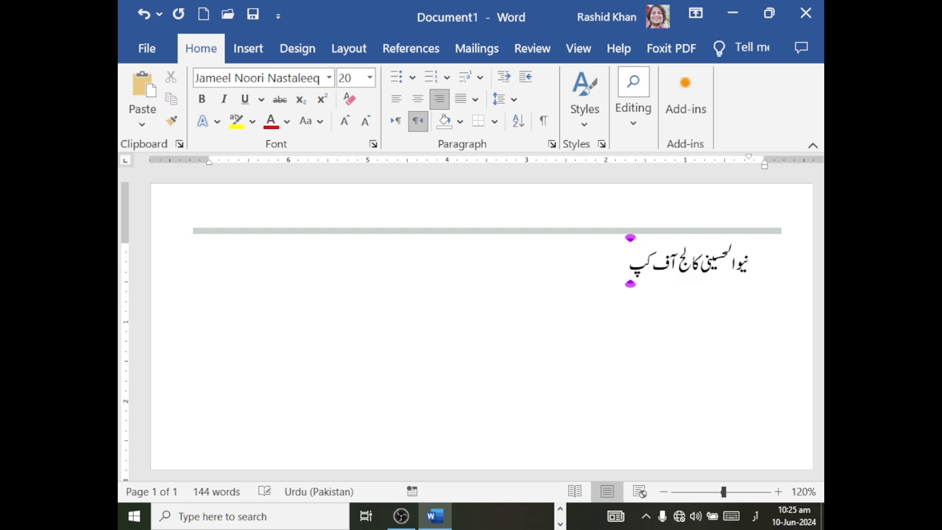
pyautogui.write('ی')
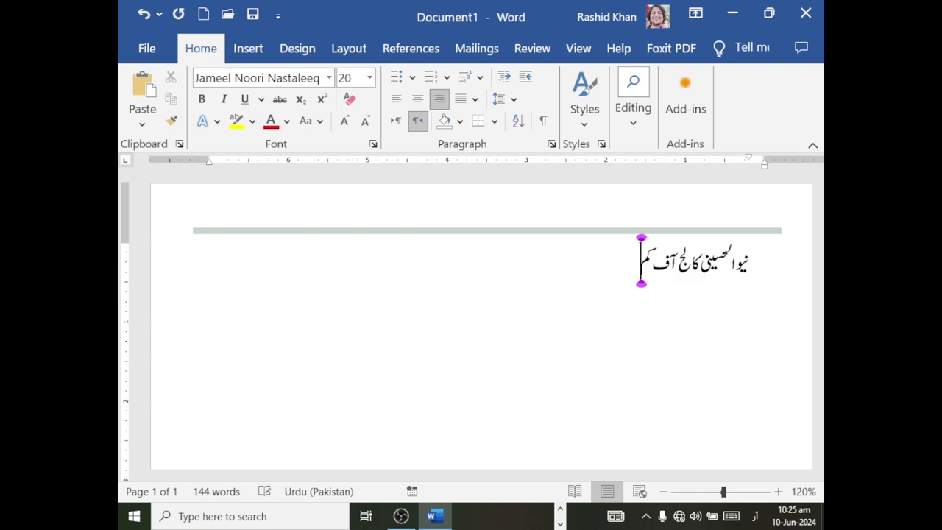
pyautogui.write('وٹر')
pyautogui.write(' سا')
pyautogui.write('ئ')
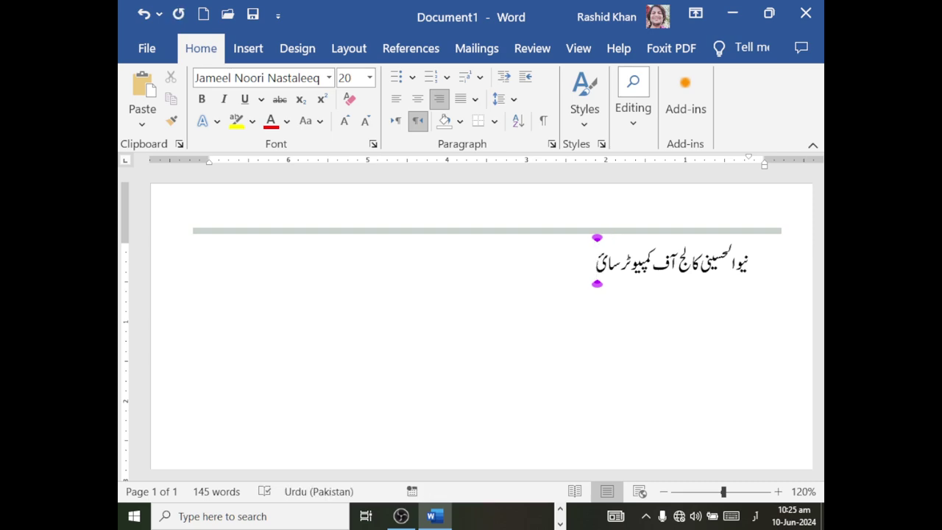
pyautogui.write('ن')
pyautogui.write('س')
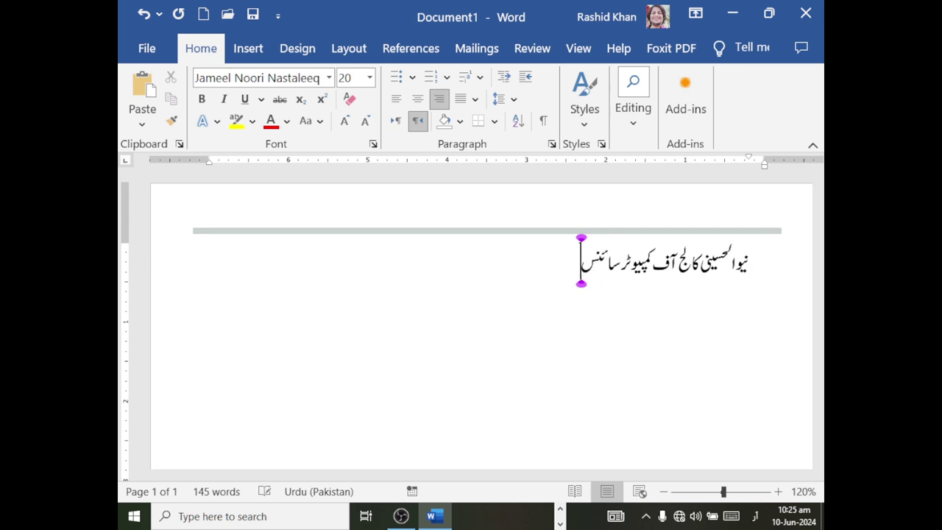
pyautogui.write(' اینڈ')
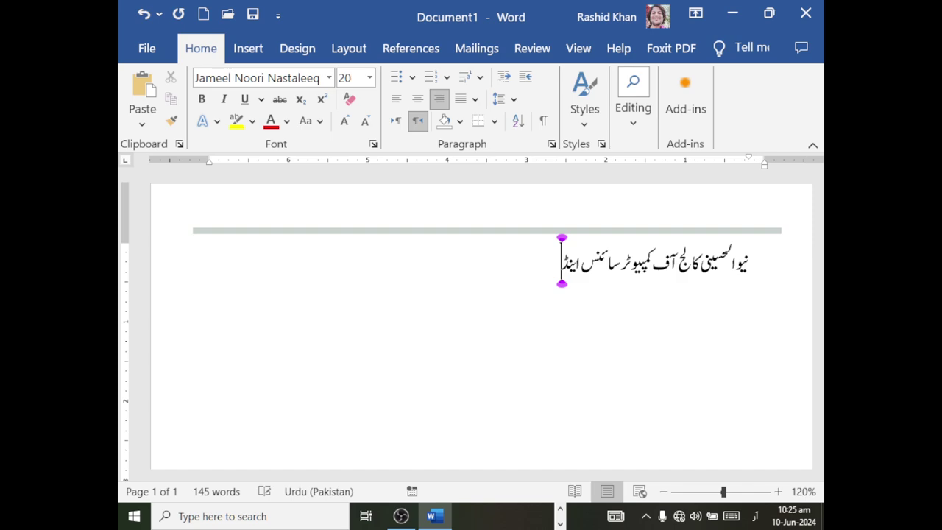
pyautogui.write(' انفارمی')
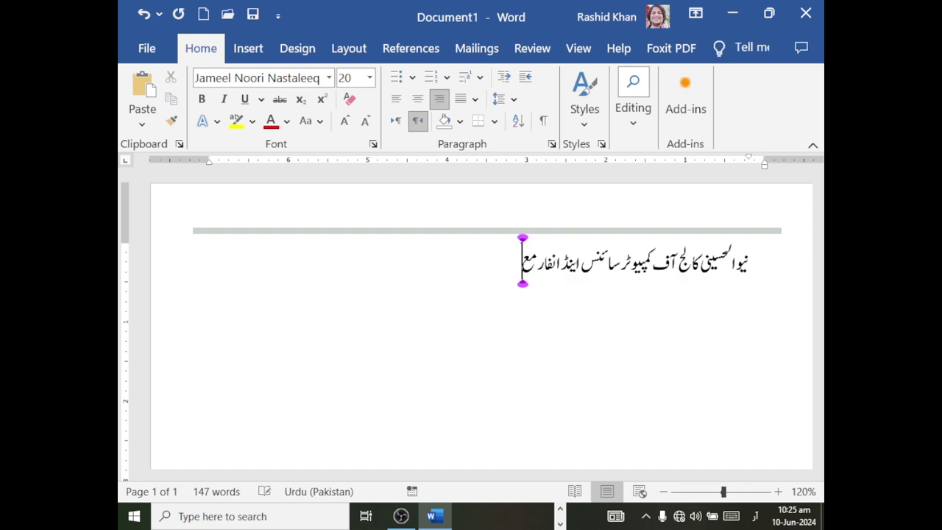
pyautogui.write('شن ٹیک')
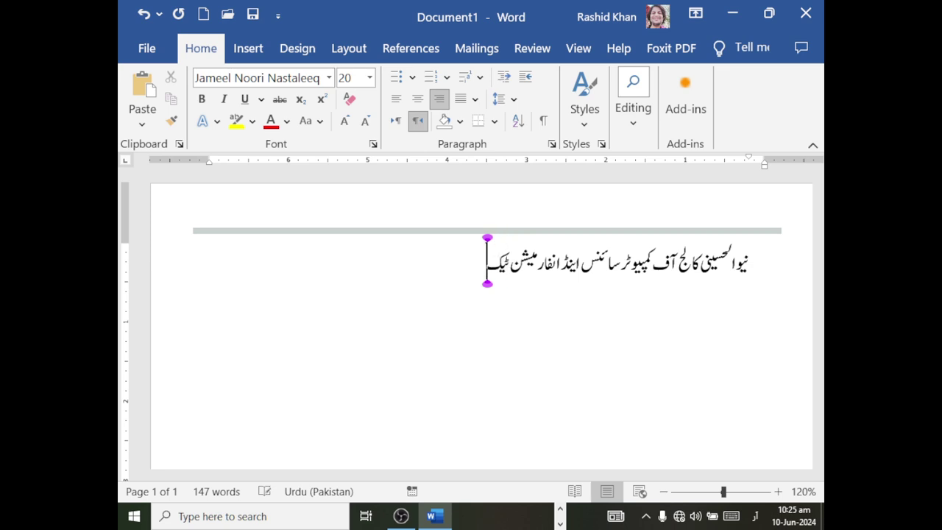
pyautogui.write('نالوجی')
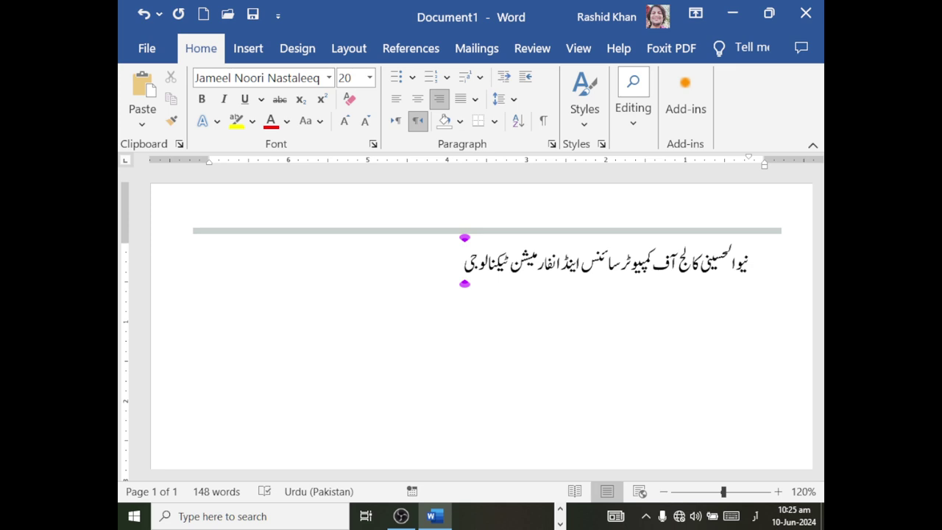
# On a new line, type 'ڈپلومہ ان انفارمیشن ٹیکنالوجی', correcting a mistyped letter
pyautogui.press('Return')
pyautogui.write('ڈپ')
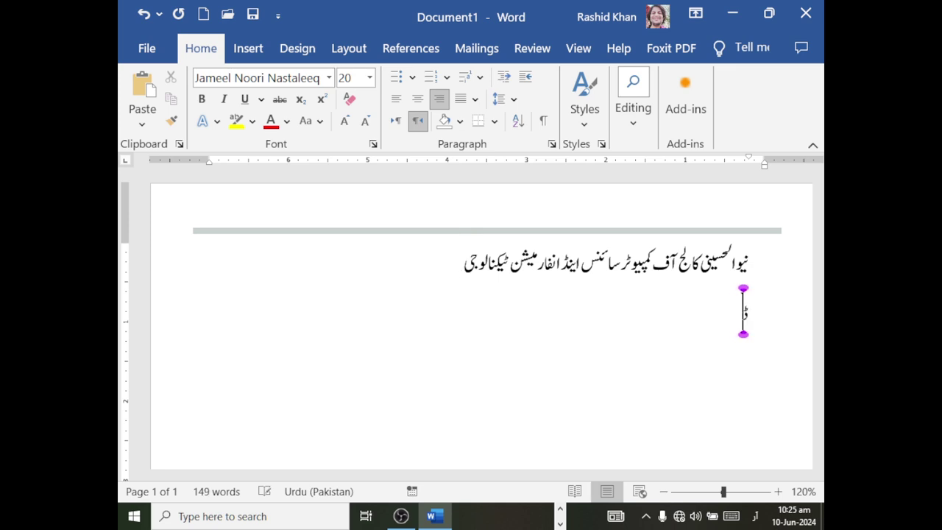
pyautogui.write('لو')
pyautogui.press('BackSpace')
pyautogui.write('و')
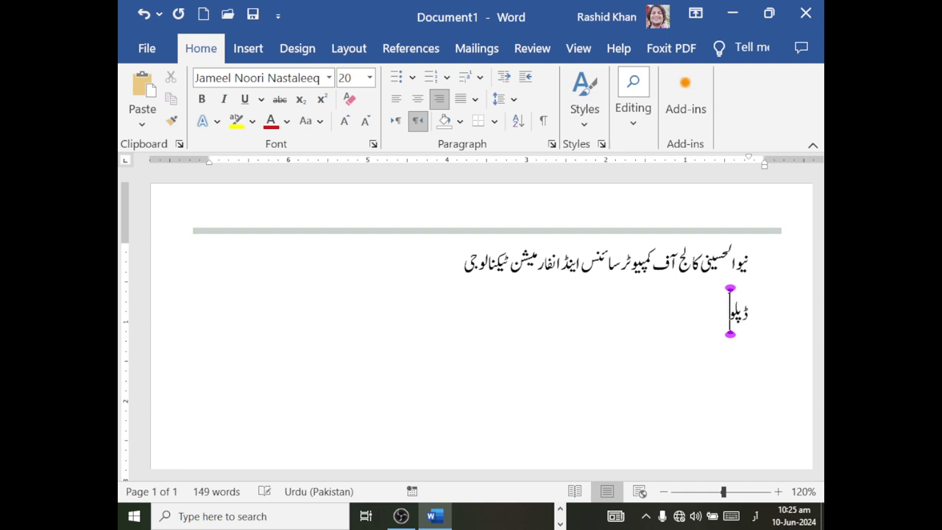
pyautogui.write('مہ ان')
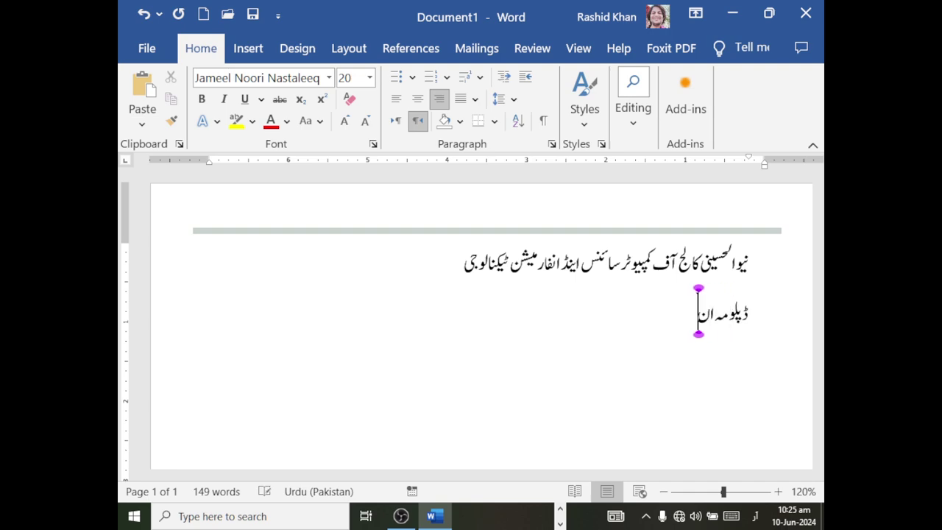
pyautogui.write(' انفارم')
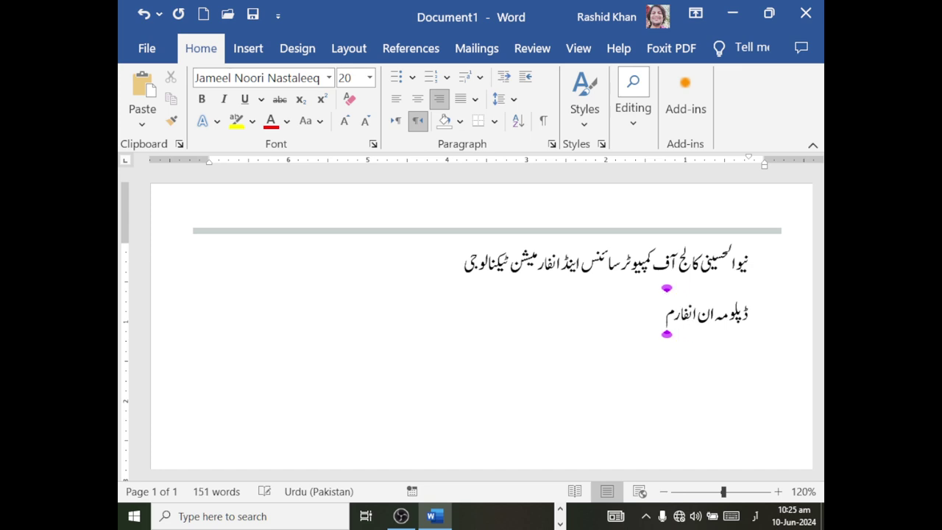
pyautogui.write('یش')
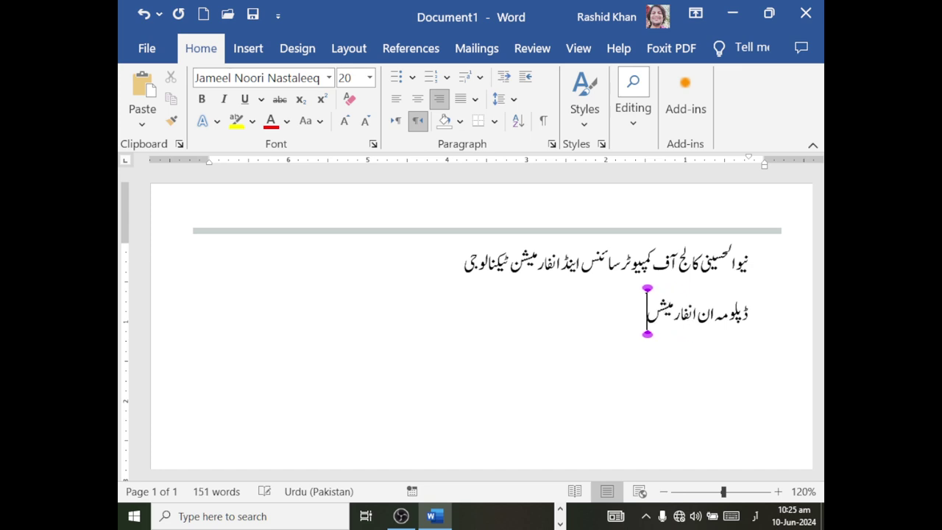
pyautogui.write('ن ٹیکنالوج')
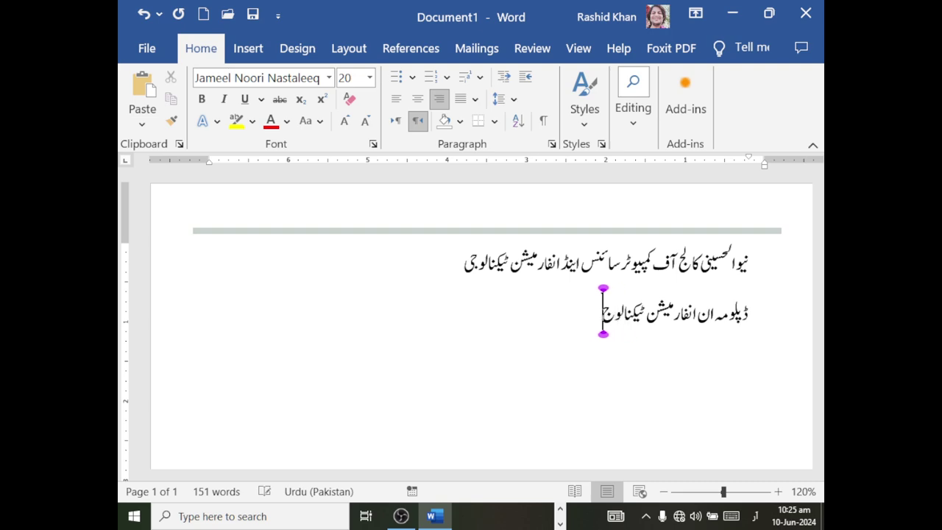
pyautogui.write('ی')
# Set both heading lines to Jameel Noori Nastaleeq at size 22
pyautogui.moveTo(765, 269); pyautogui.dragTo(505, 305)
pyautogui.click(369, 77)
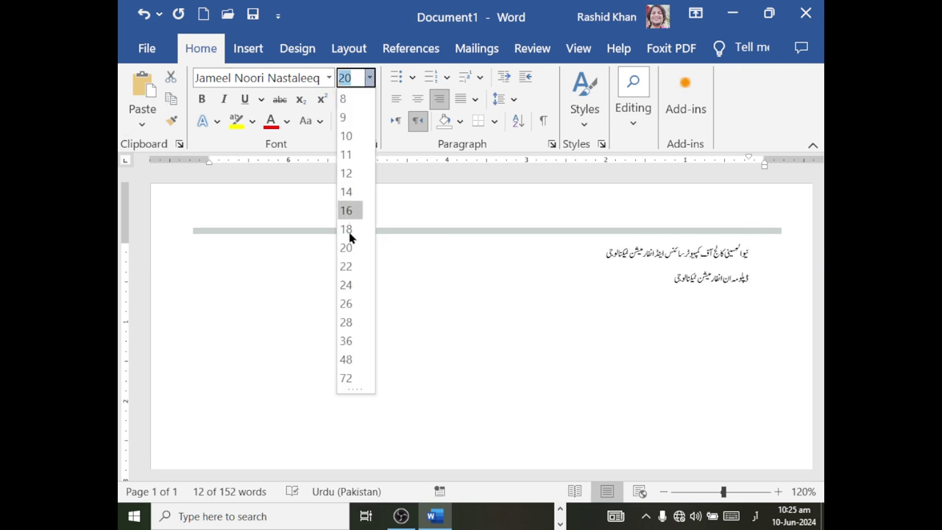
pyautogui.click(346, 267)
pyautogui.click(333, 80)
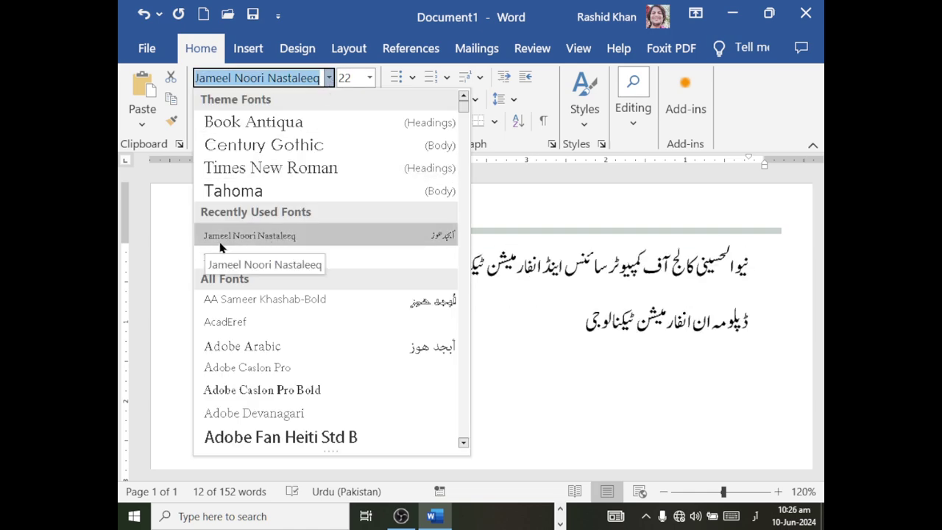
pyautogui.click(295, 238)
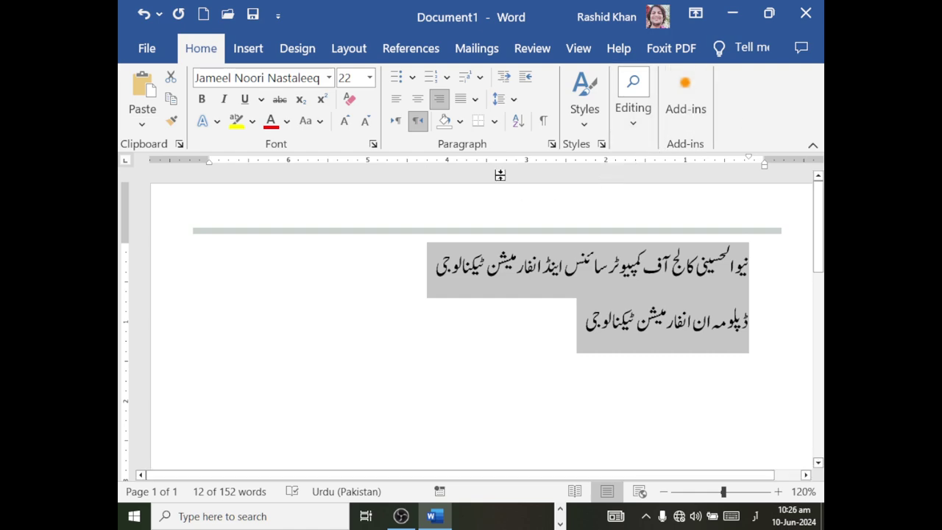
# Enlarge the headings to size 24 and right-align them
pyautogui.click(400, 107)
pyautogui.click(415, 106)
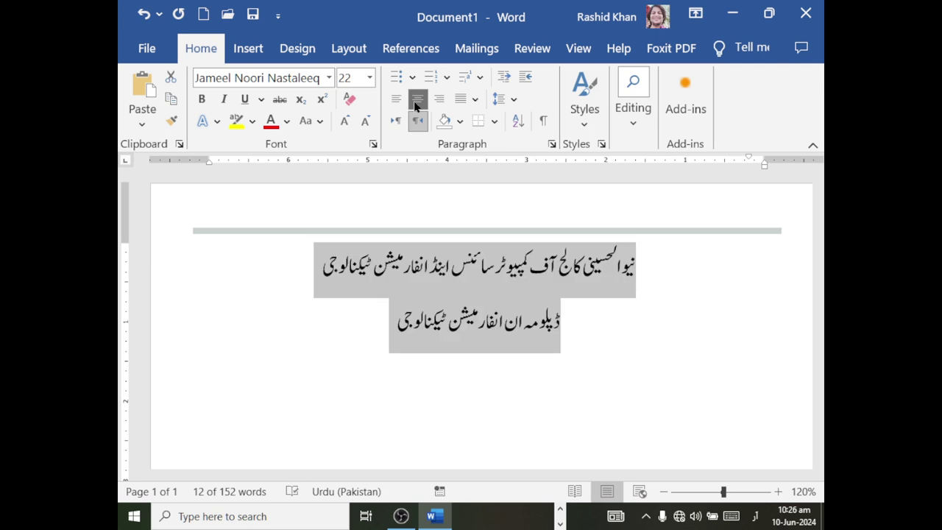
pyautogui.click(370, 78)
pyautogui.click(343, 284)
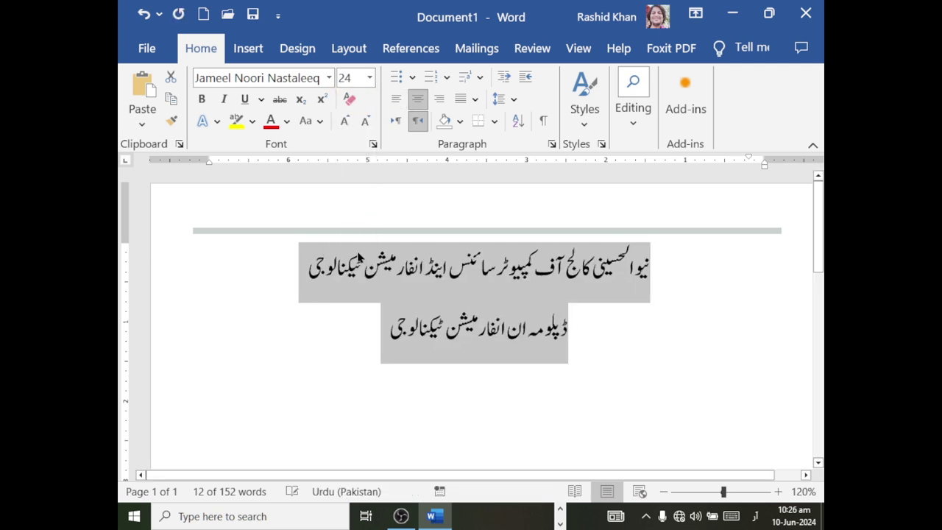
pyautogui.click(439, 99)
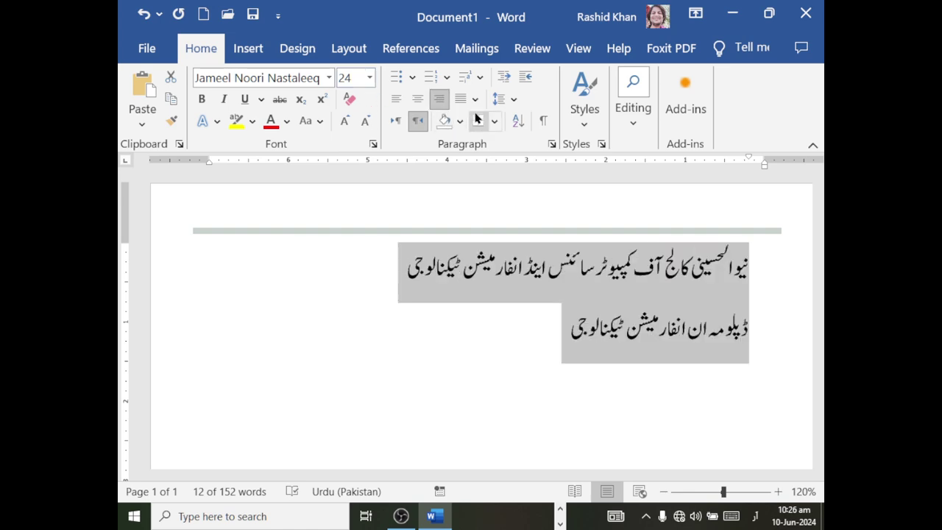
pyautogui.click(474, 98)
pyautogui.click(480, 125)
# Give the headings 1.0 line spacing, deselect them, and bring up the input language list
pyautogui.click(475, 99)
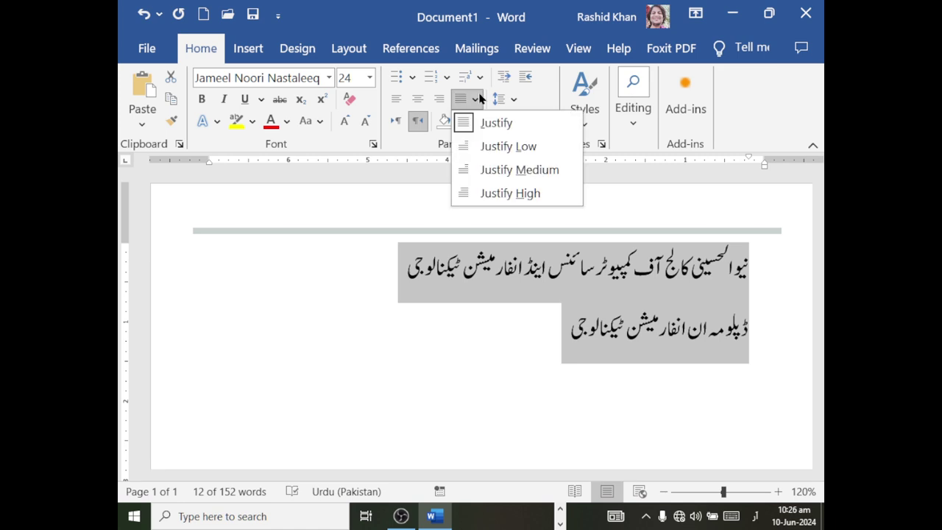
pyautogui.click(500, 99)
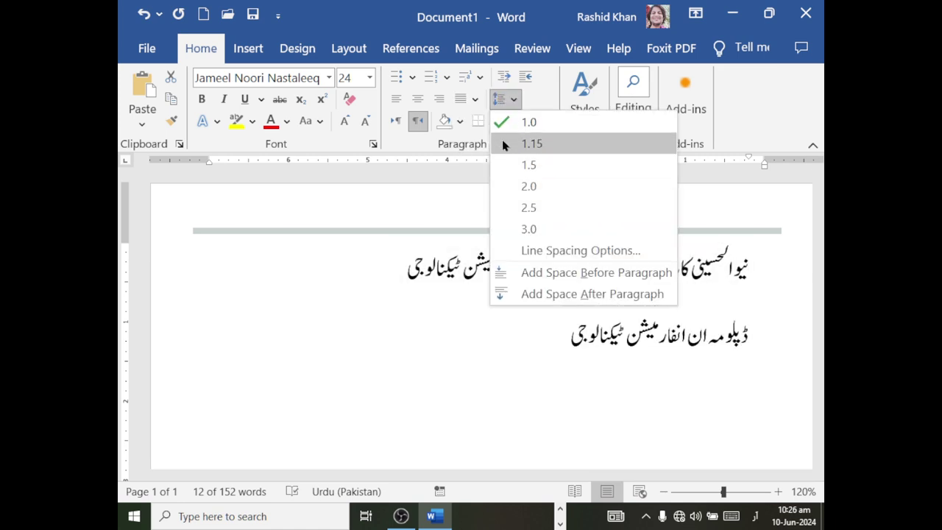
pyautogui.click(504, 122)
pyautogui.click(543, 305)
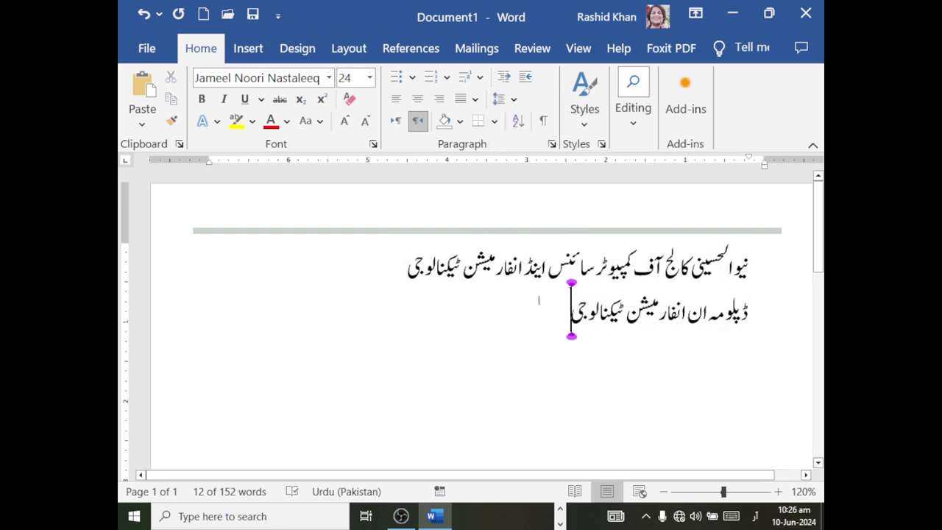
pyautogui.click(754, 516)
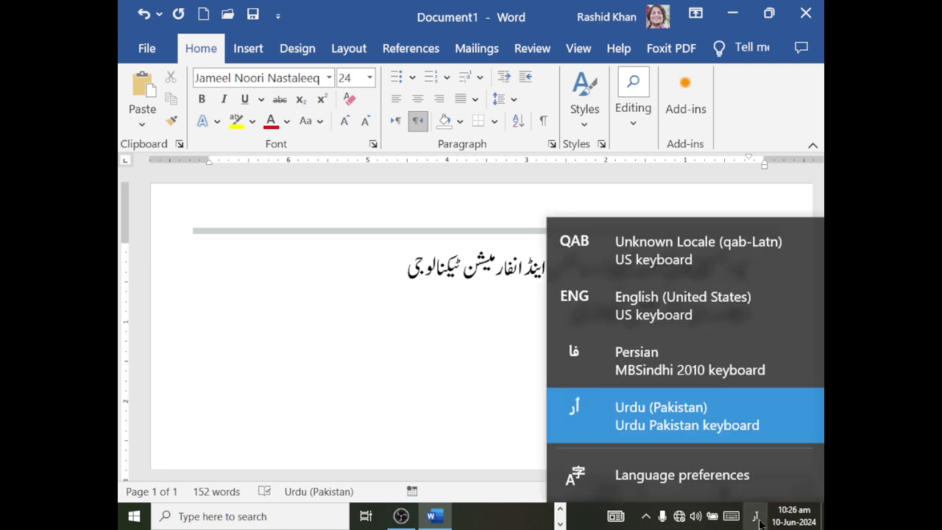
# Switch typing to English (United States), then cycle languages with Alt+Shift back to English
pyautogui.click(746, 305)
pyautogui.click(754, 516)
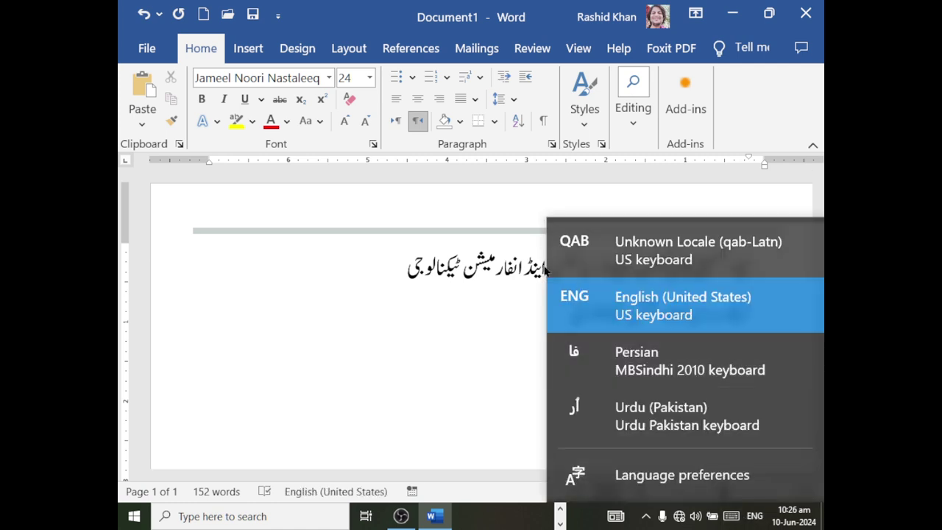
pyautogui.click(458, 287)
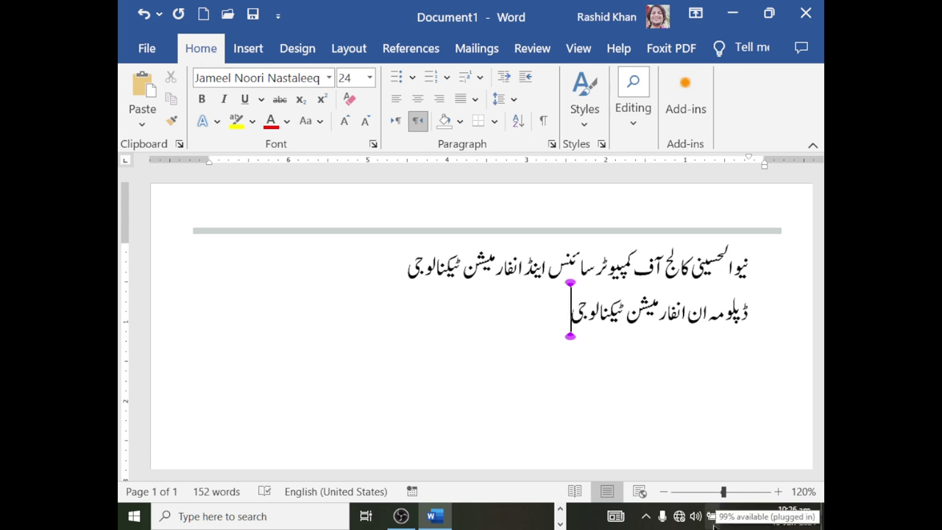
pyautogui.hotkey('alt', 'shift')
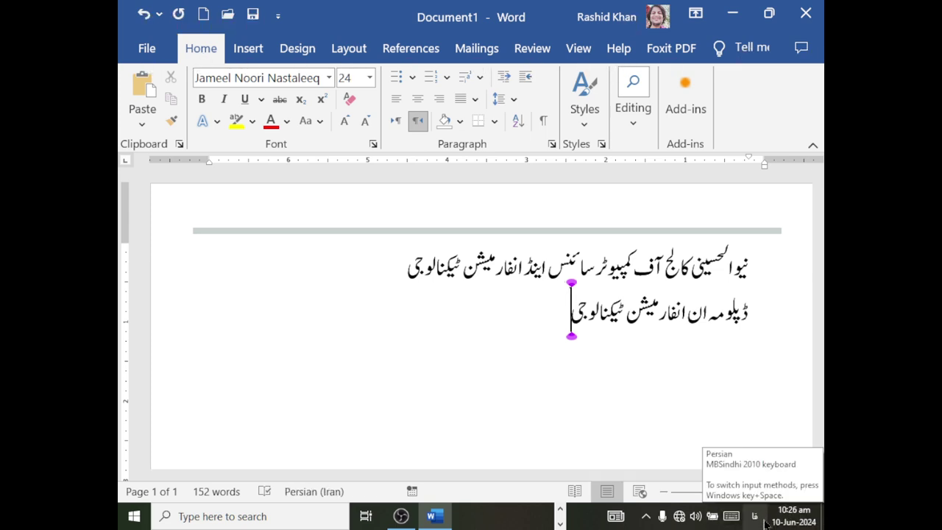
pyautogui.hotkey('alt', 'shift')
pyautogui.hotkey('alt', 'shift')
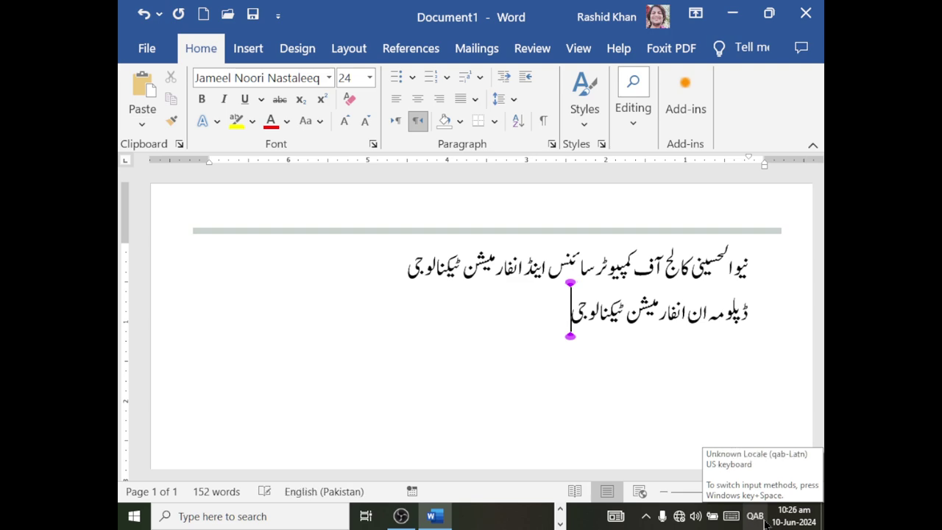
pyautogui.hotkey('alt', 'shift')
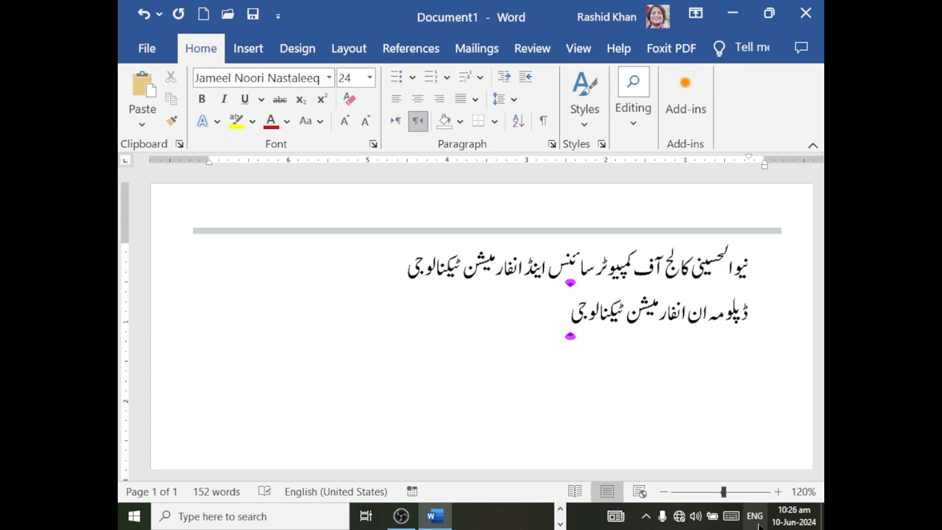
pyautogui.hotkey('alt', 'space')
pyautogui.press('Escape')
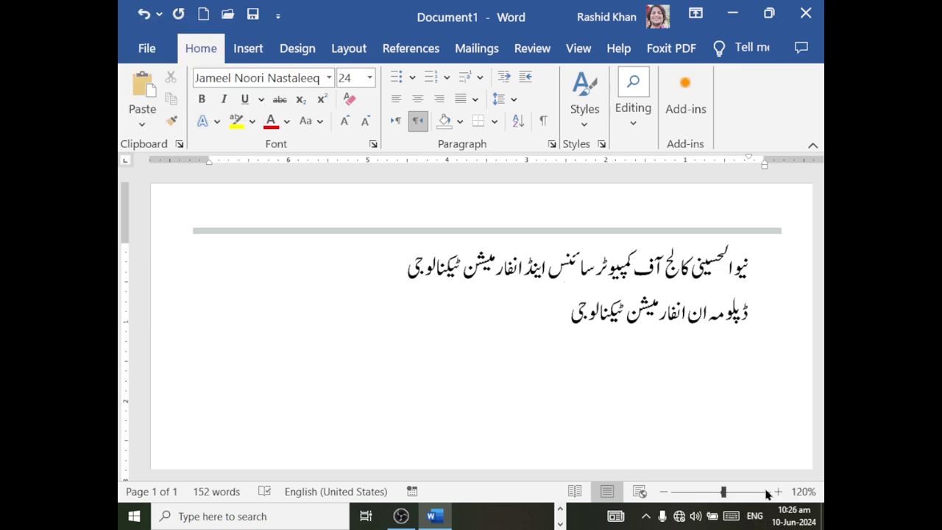
# Cycle the typing language with Win+Space, ending on Urdu (Pakistan)
pyautogui.press('super+space')
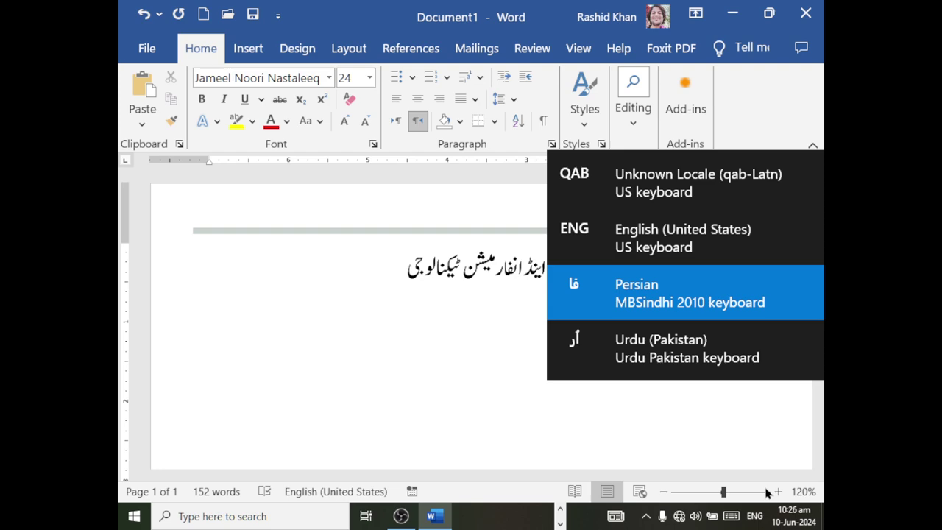
pyautogui.press('super+space')
pyautogui.press('super+space')
pyautogui.press('super+space')
pyautogui.press('super+space')
pyautogui.press('super+space')
pyautogui.press('super+space')
pyautogui.press('super+space')
pyautogui.press('super+space')
pyautogui.press('super+space')
pyautogui.press('super+space')
pyautogui.press('super+space')
pyautogui.press('super+space')
pyautogui.press('super+space')
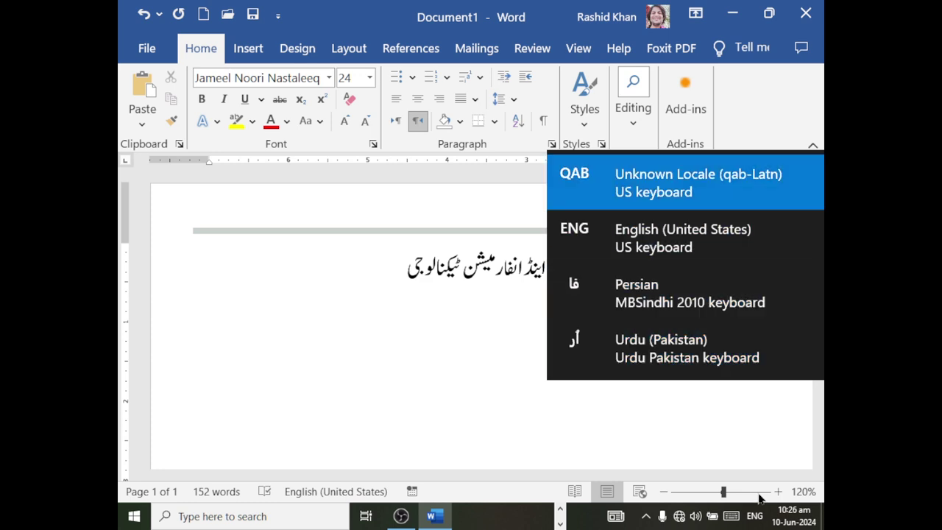
pyautogui.press('super+space')
pyautogui.press('super+space')
pyautogui.press('super+space')
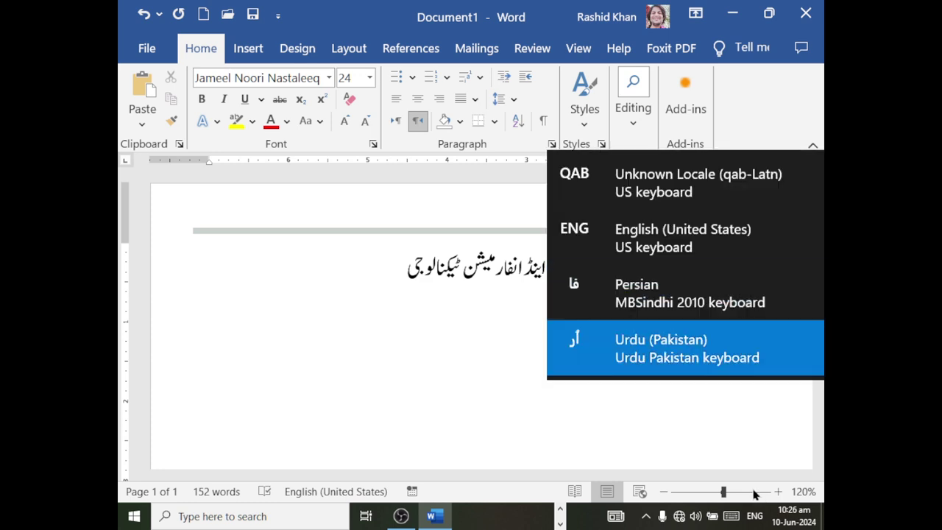
pyautogui.press('super+space')
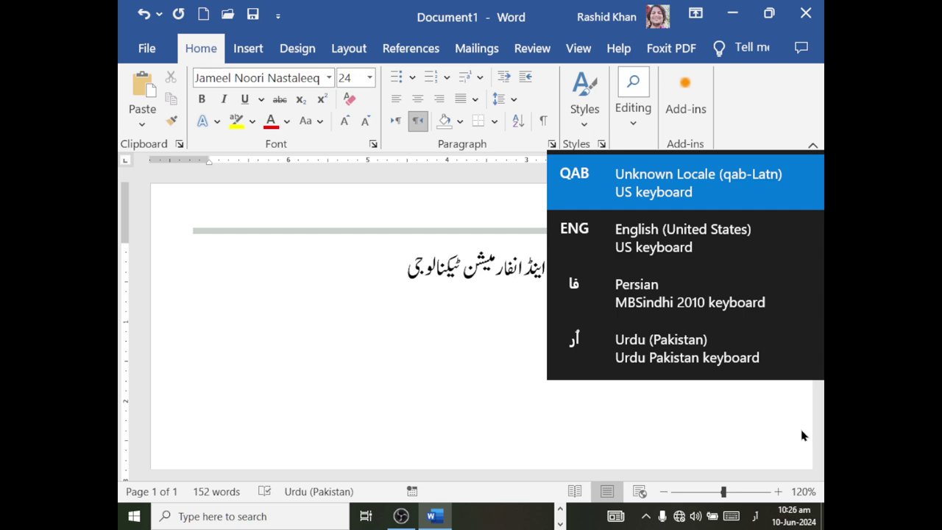
pyautogui.press('super+space')
pyautogui.press('super+space')
pyautogui.press('super+space')
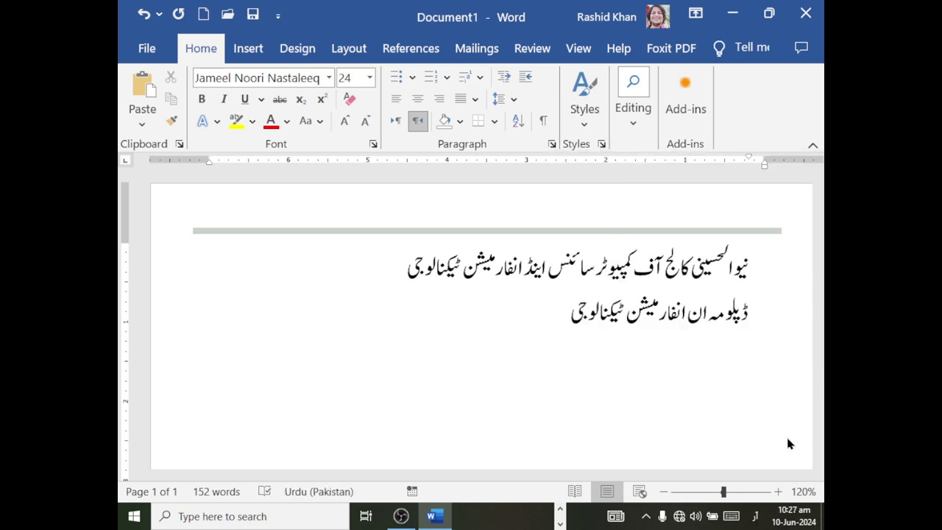
pyautogui.press('super+space')
pyautogui.press('super+space')
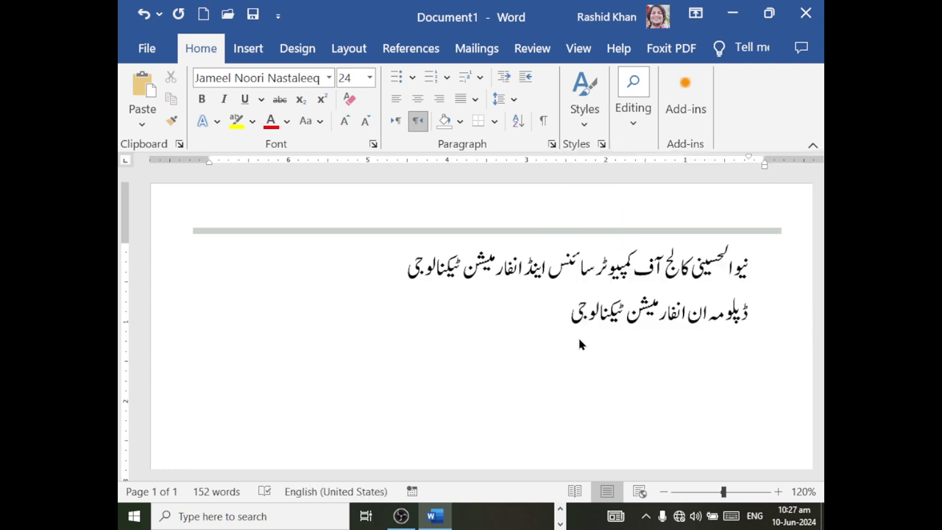
# Start saving and browse to the Documents > Word_Files > success folder
pyautogui.hotkey('ctrl', 's')
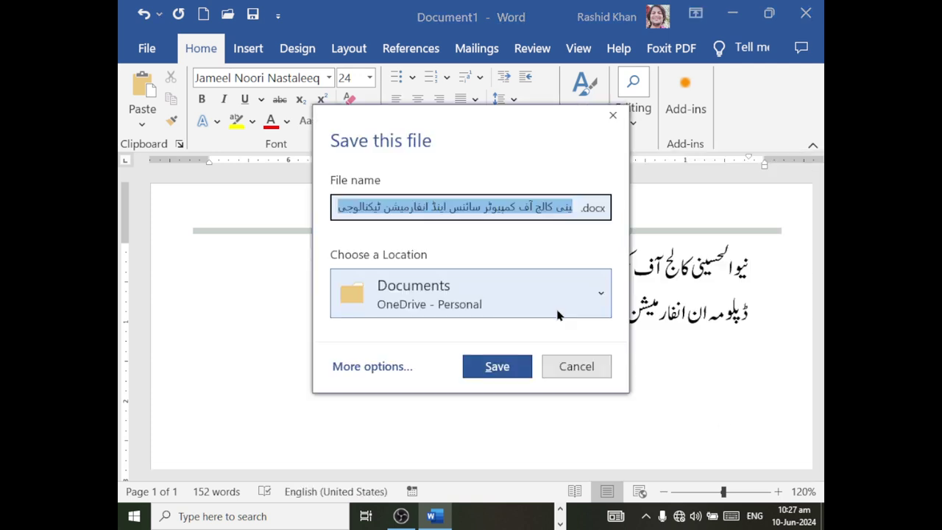
pyautogui.click(358, 371)
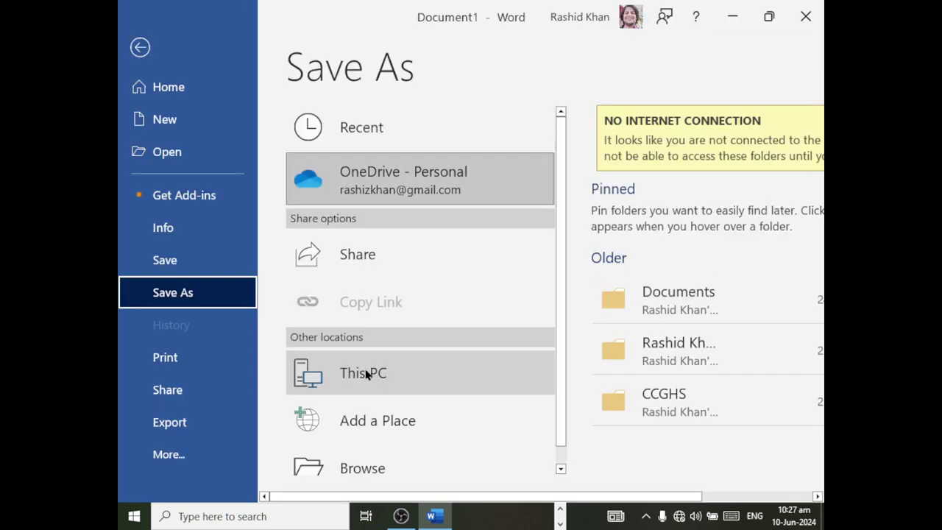
pyautogui.click(338, 470)
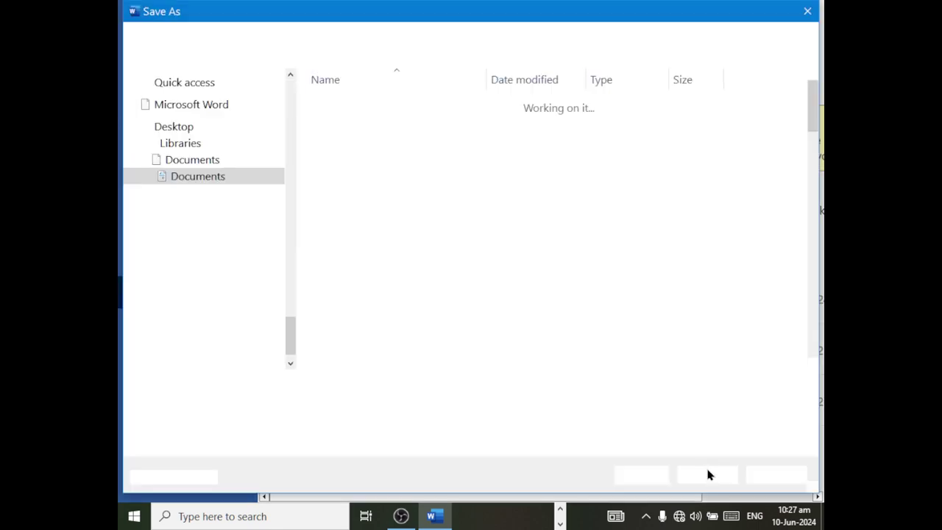
pyautogui.click(181, 177)
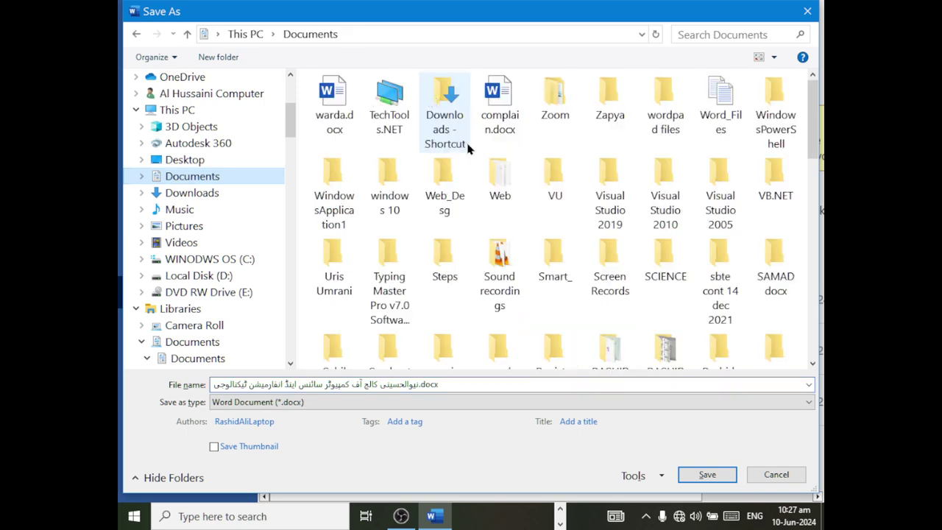
pyautogui.write('wo')
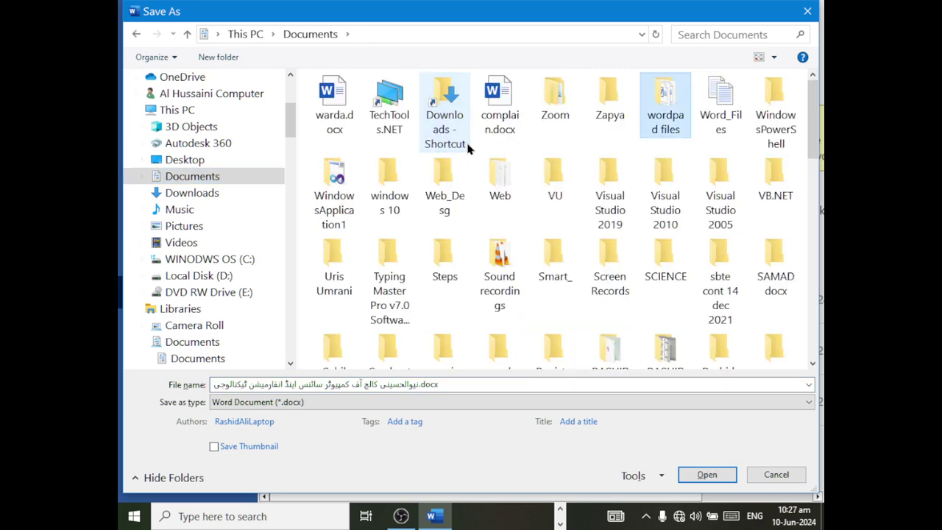
pyautogui.write('rd_')
pyautogui.press('Return')
pyautogui.write('su')
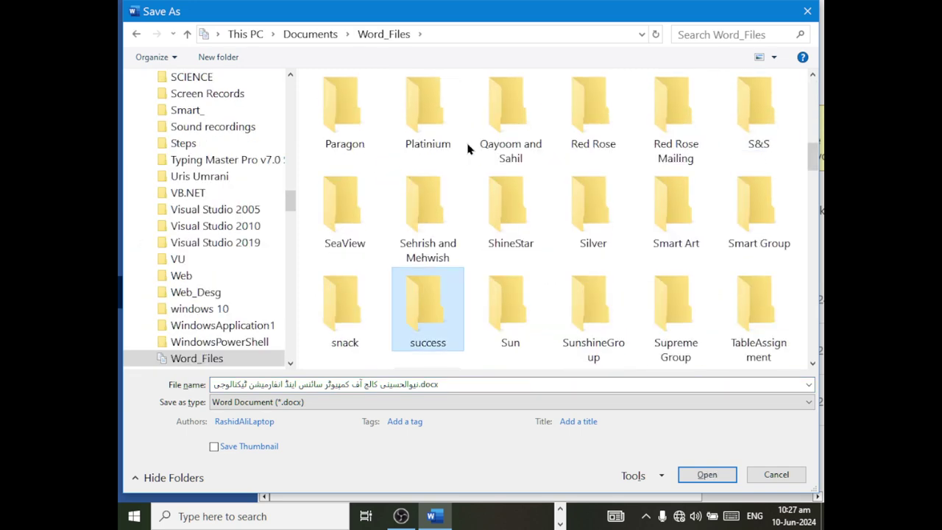
pyautogui.press('Return')
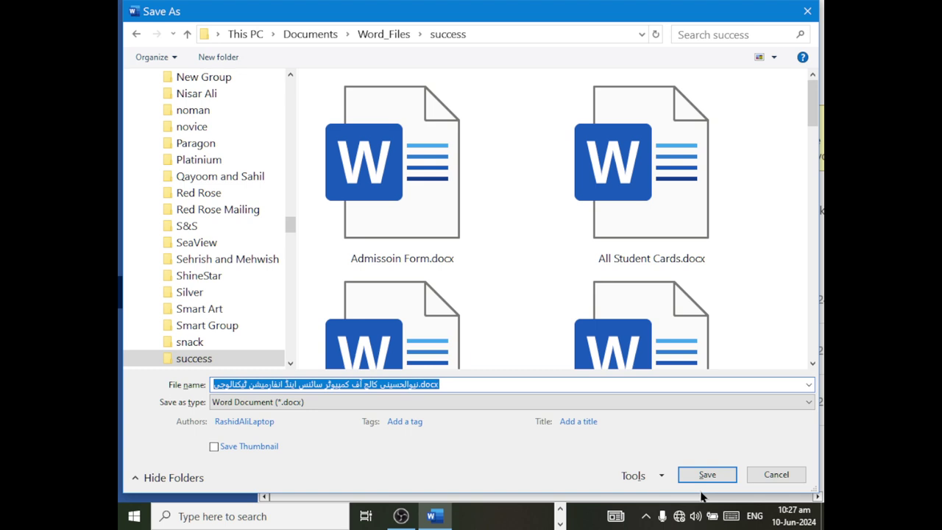
# Save the document there as 'Class 18 Urdu Type 01'
pyautogui.press('BackSpace')
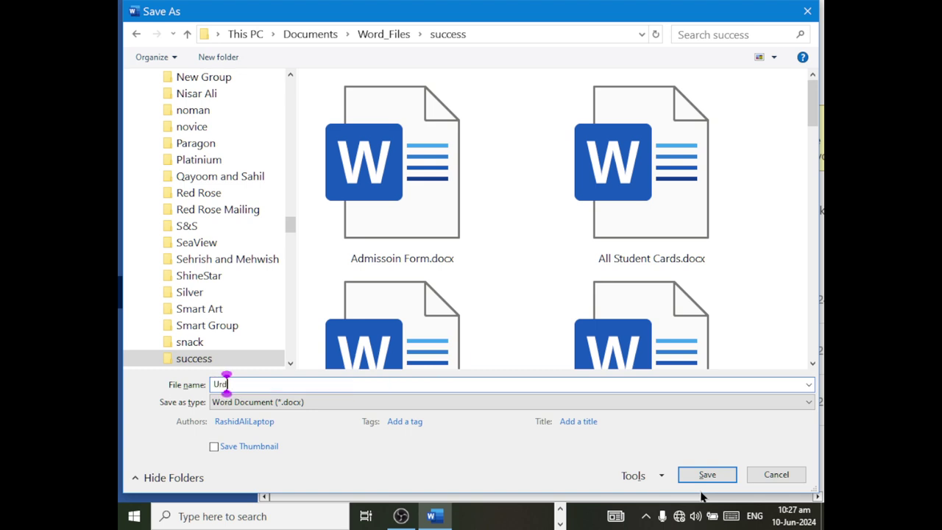
pyautogui.scroll(-10, 658, 311)
pyautogui.scroll(-5, 658, 311)
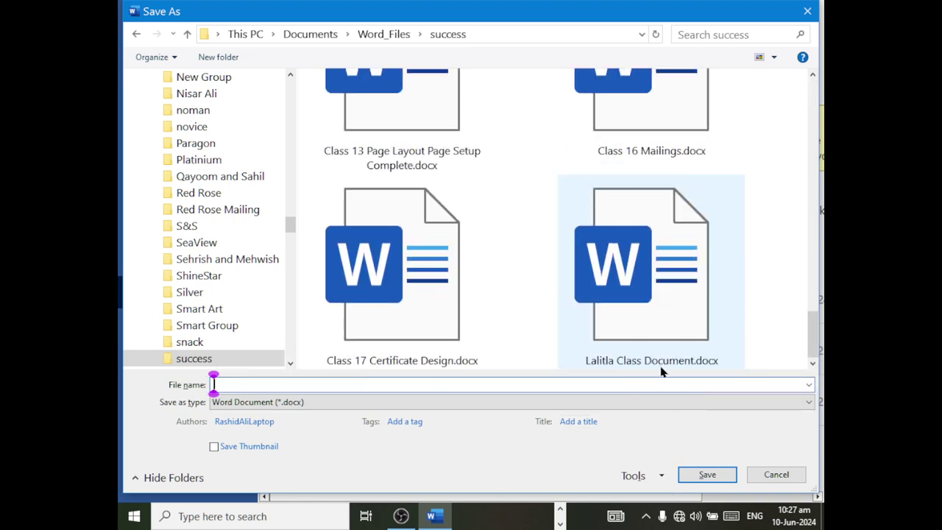
pyautogui.write('Class 18')
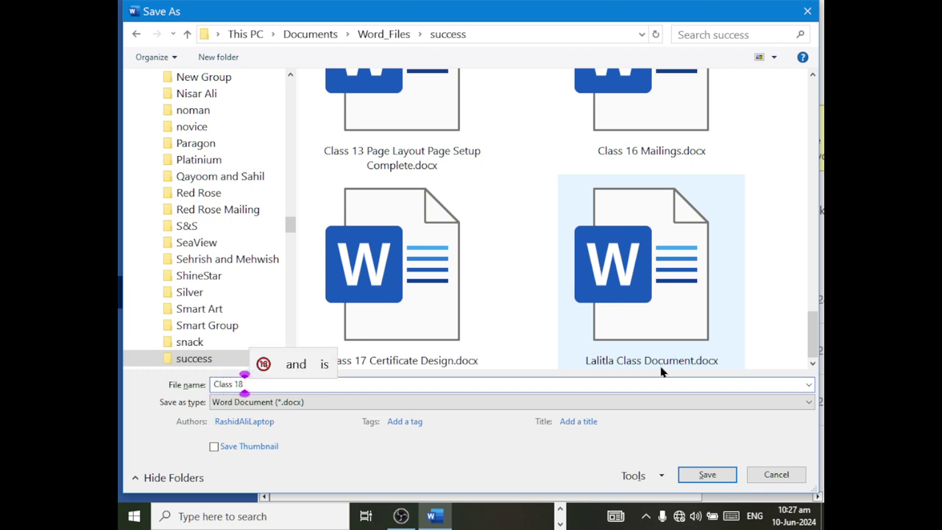
pyautogui.write(' Urdu')
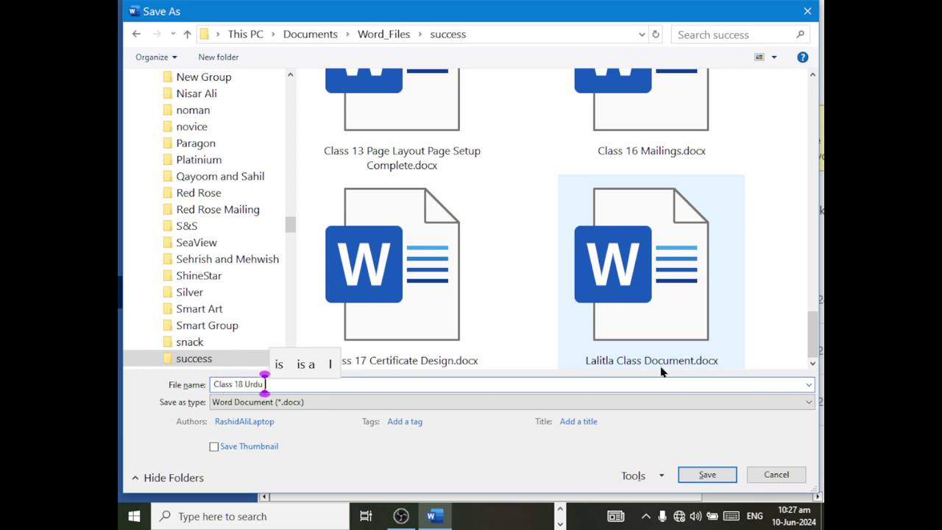
pyautogui.write(' Type')
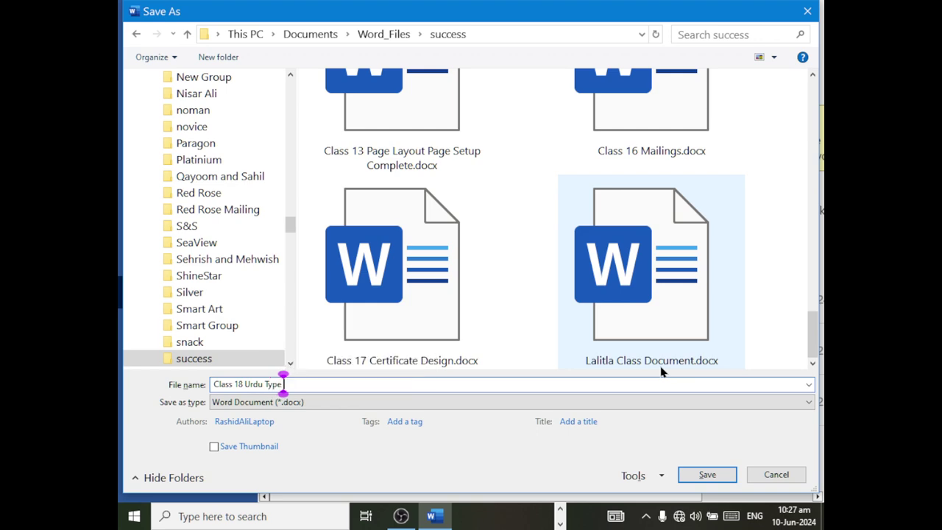
pyautogui.write(' III')
pyautogui.press('Return')
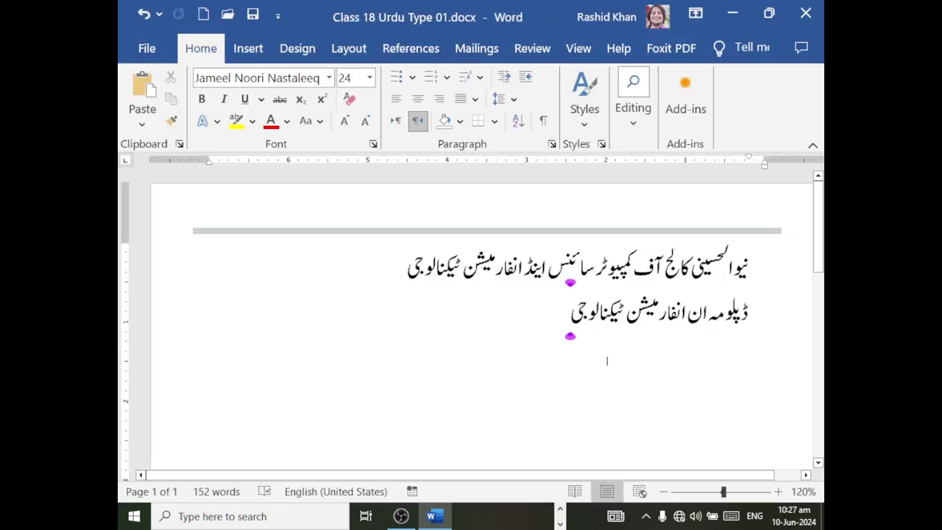
# Right-align the second heading line, then the first
pyautogui.scroll(-2, 658, 272)
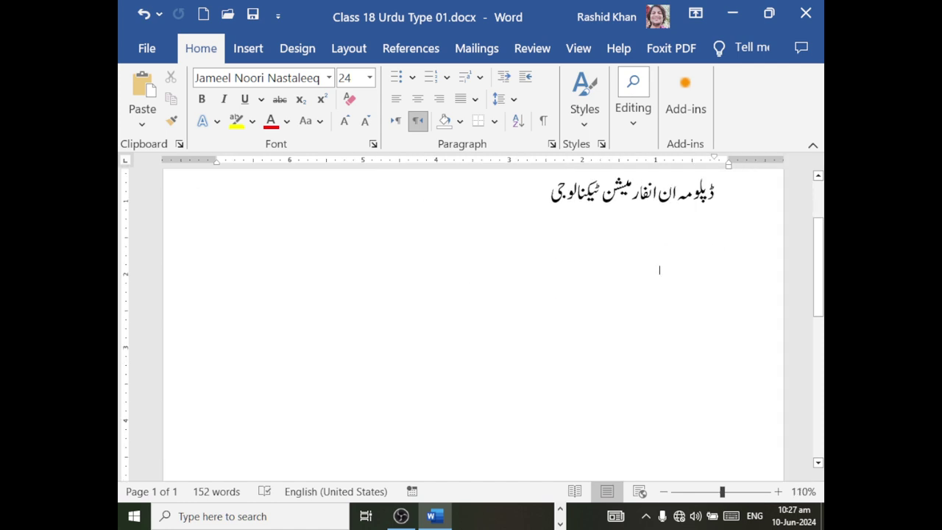
pyautogui.scroll(-2, 657, 271)
pyautogui.scroll(1, 658, 271)
pyautogui.scroll(3, 658, 271)
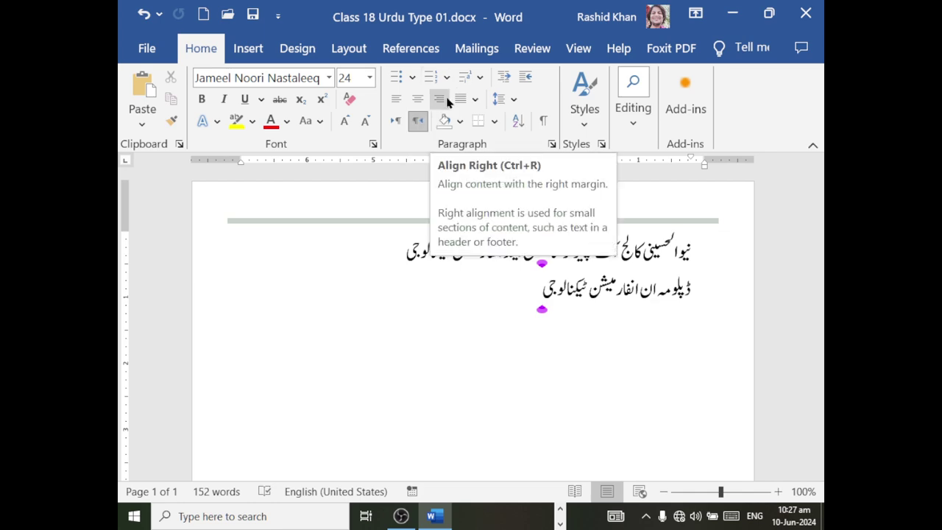
pyautogui.click(659, 287)
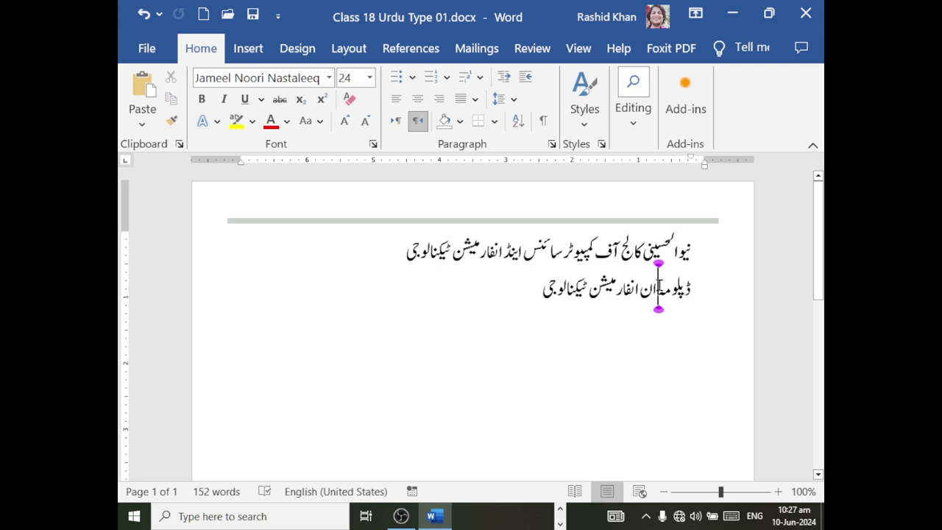
pyautogui.click(439, 98)
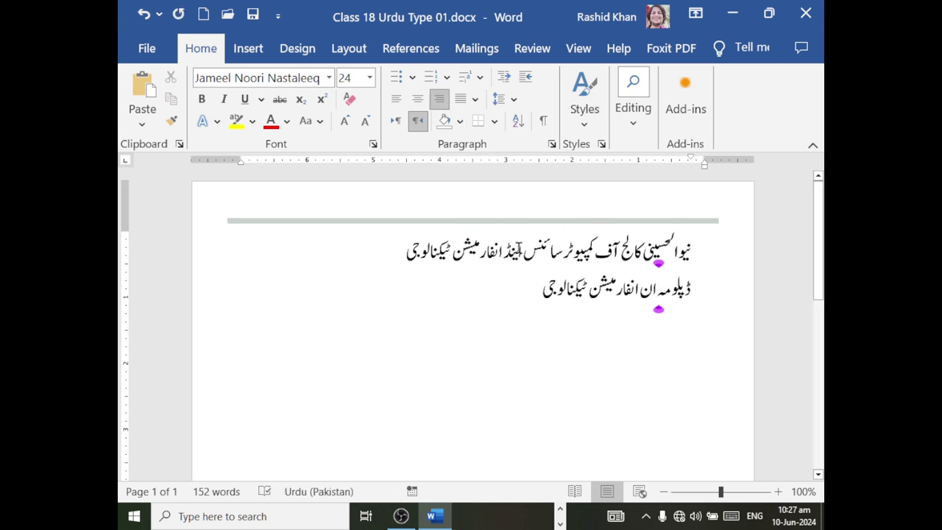
pyautogui.click(524, 250)
pyautogui.click(417, 98)
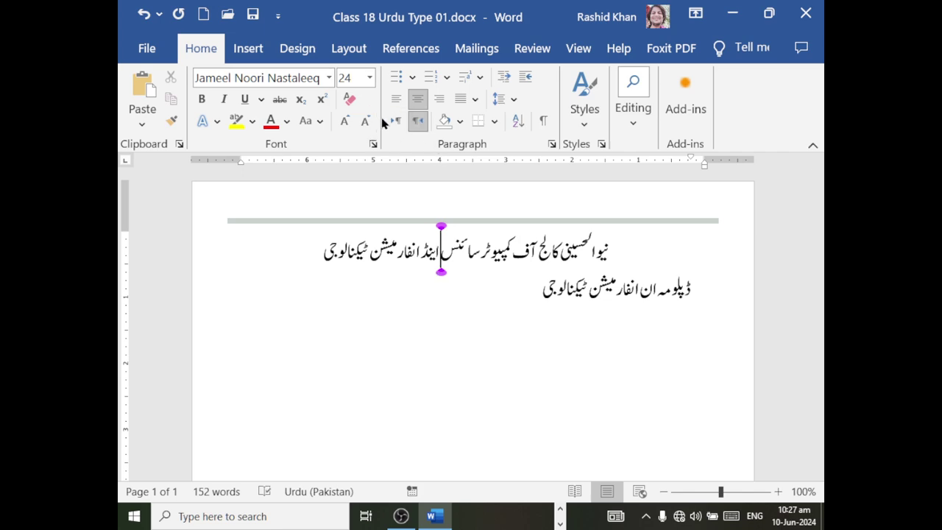
pyautogui.click(439, 99)
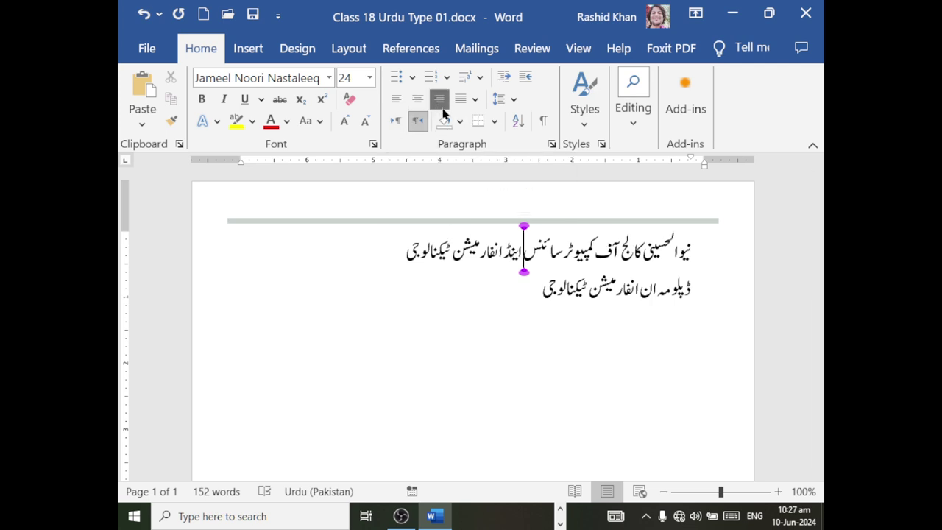
# Close the saved document Class 18 Urdu Type 01.docx
pyautogui.click(725, 355)
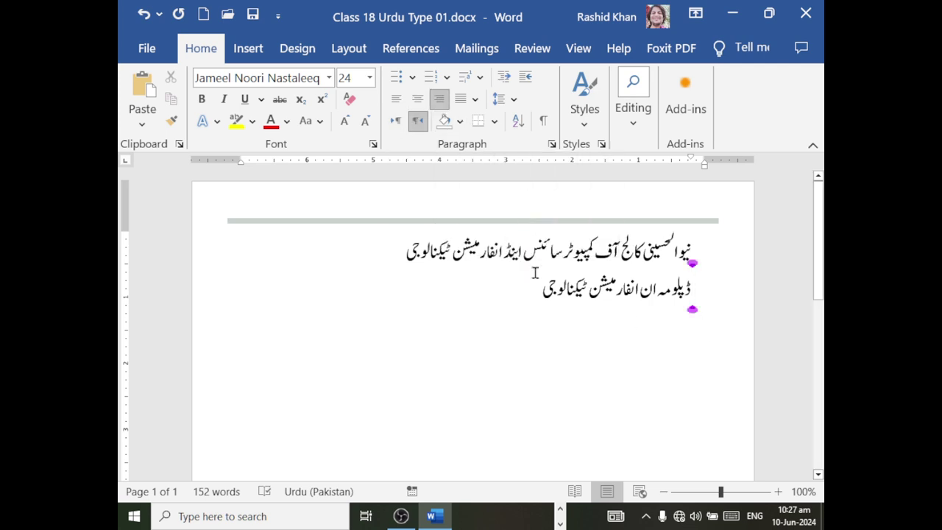
pyautogui.click(527, 288)
pyautogui.click(806, 12)
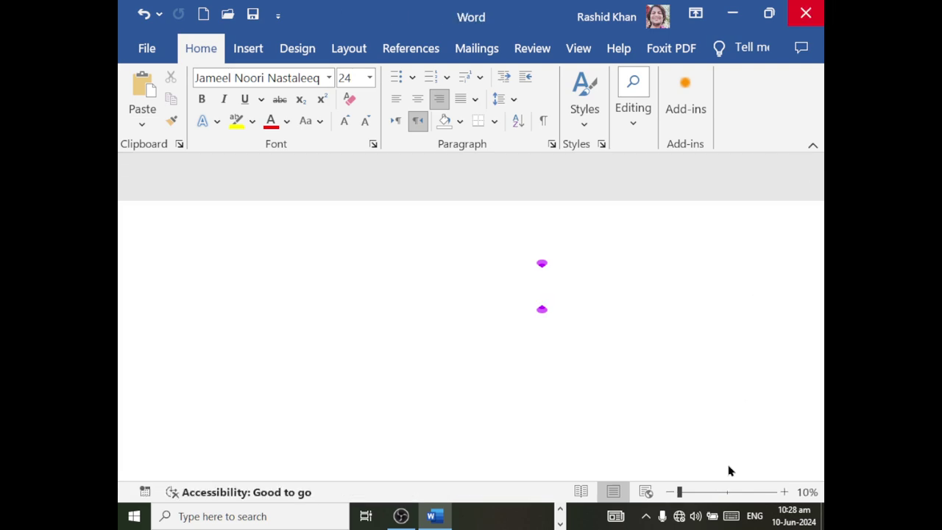